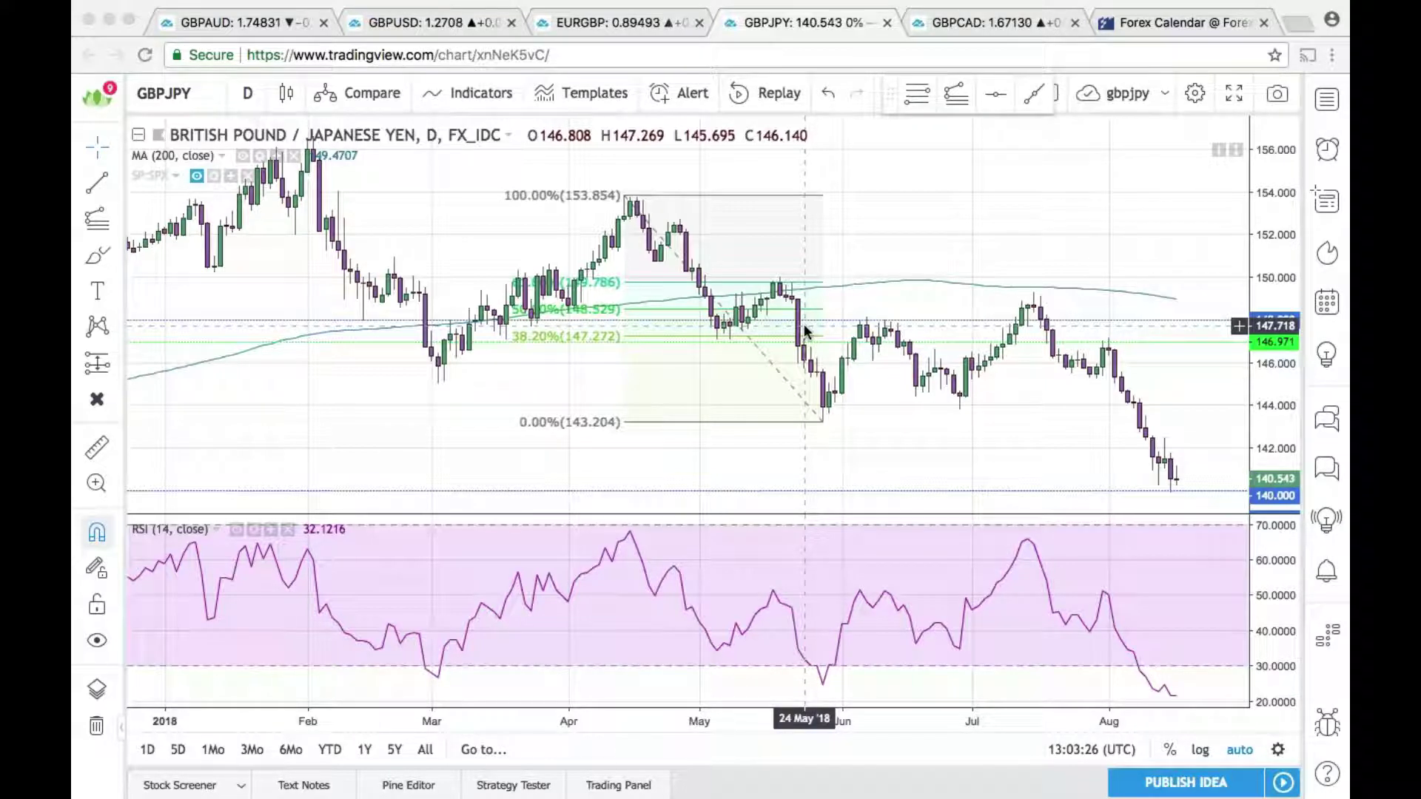
key(XF86AudioLowerVolume)
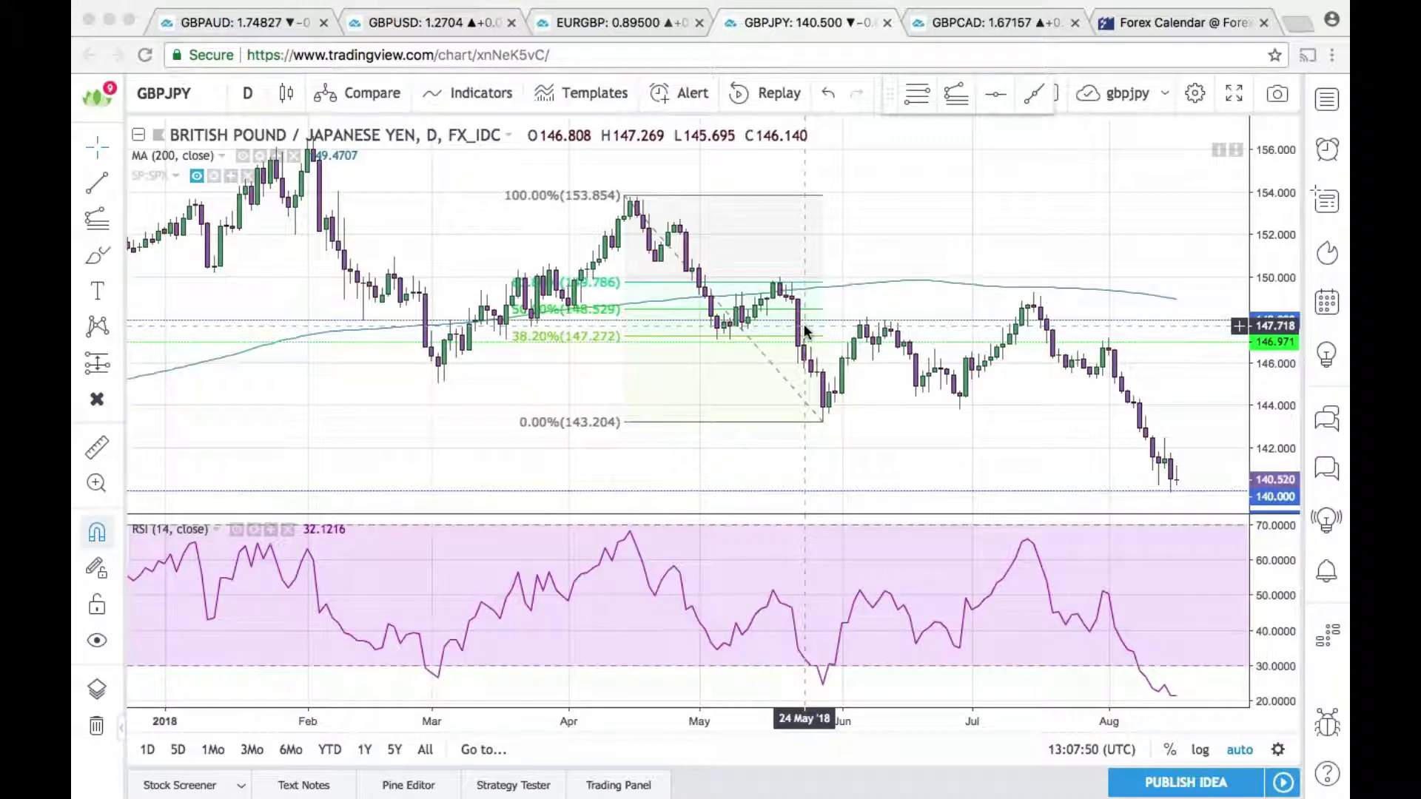
click(611, 474)
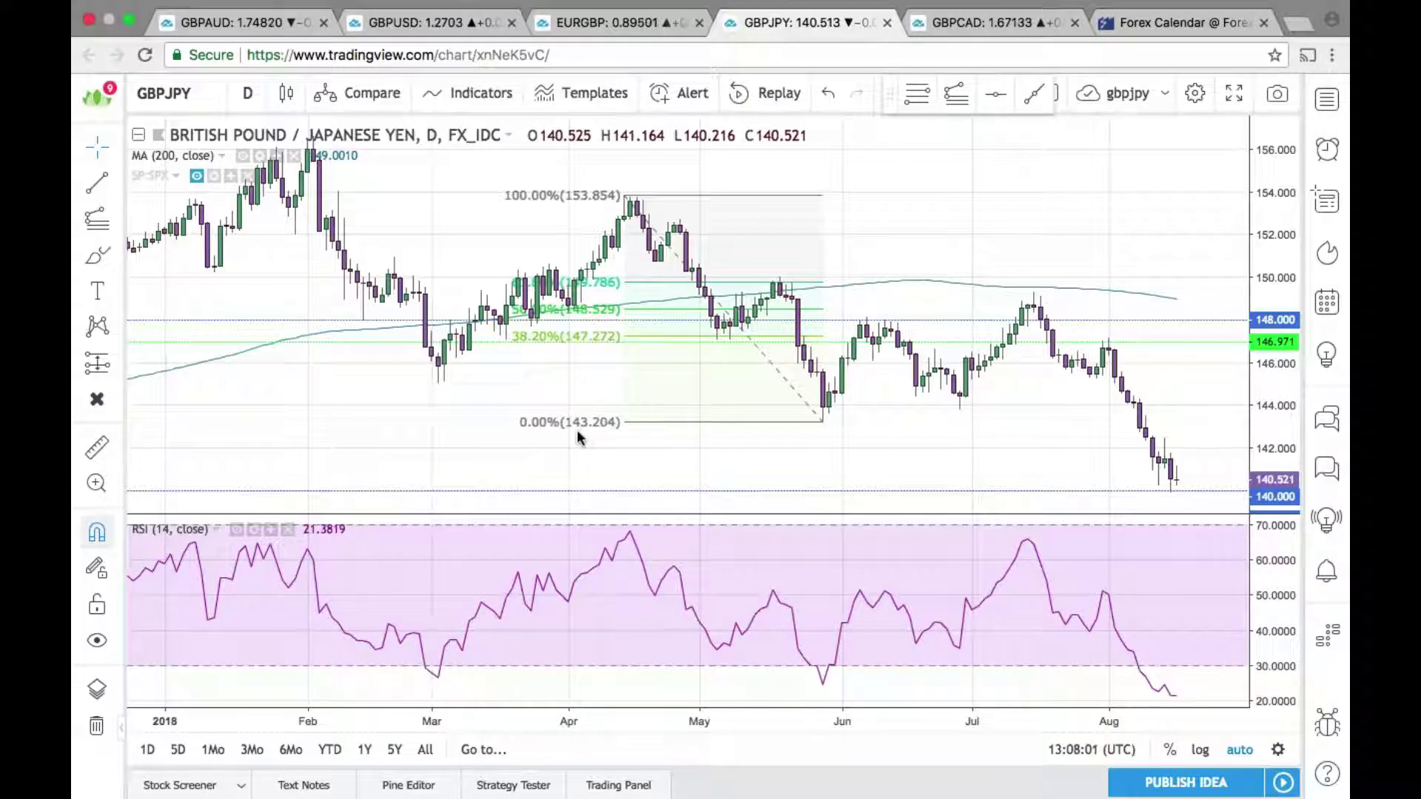
- Switch to the GBPUSD tab to view its daily chart with Fibonacci, 200 MA and RSI
click(437, 24)
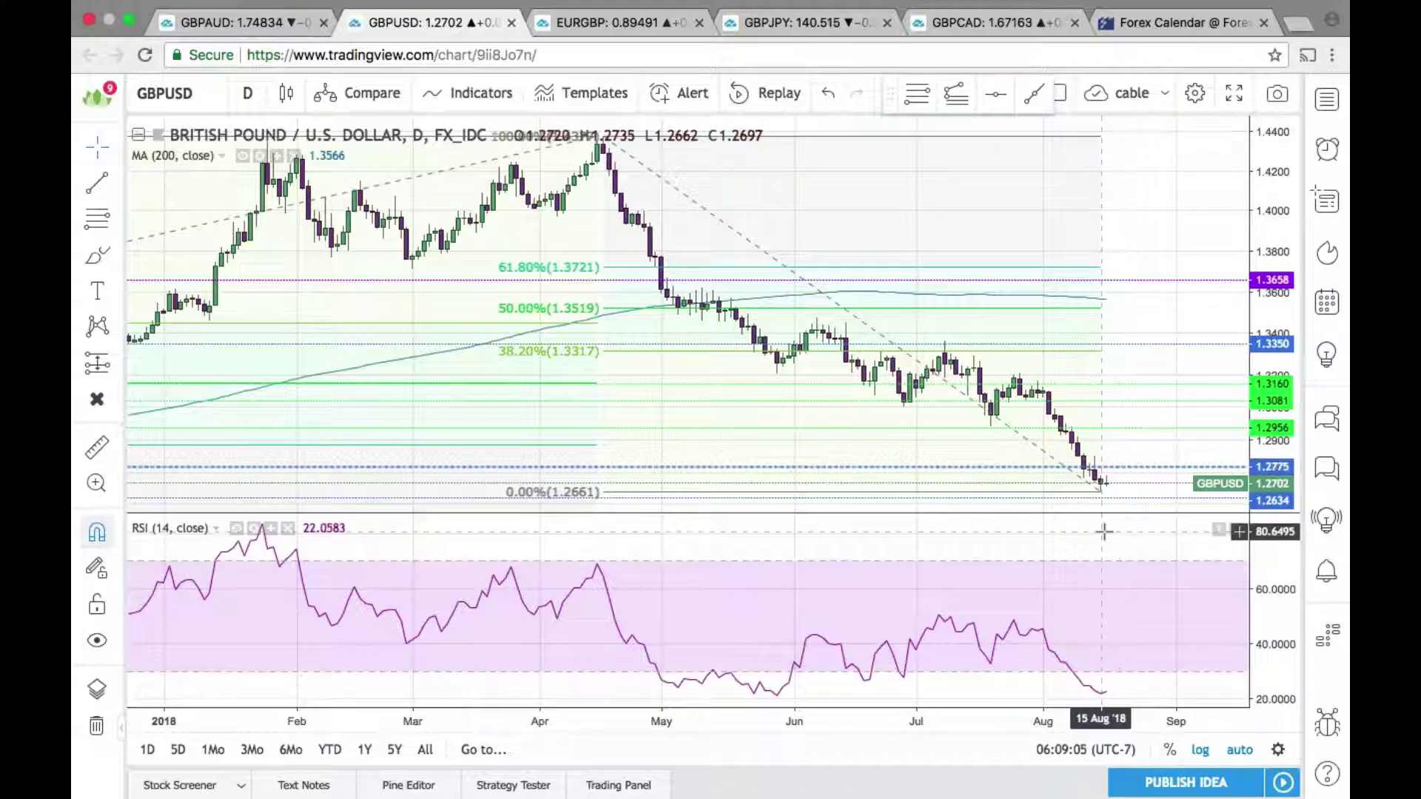
text(1W)
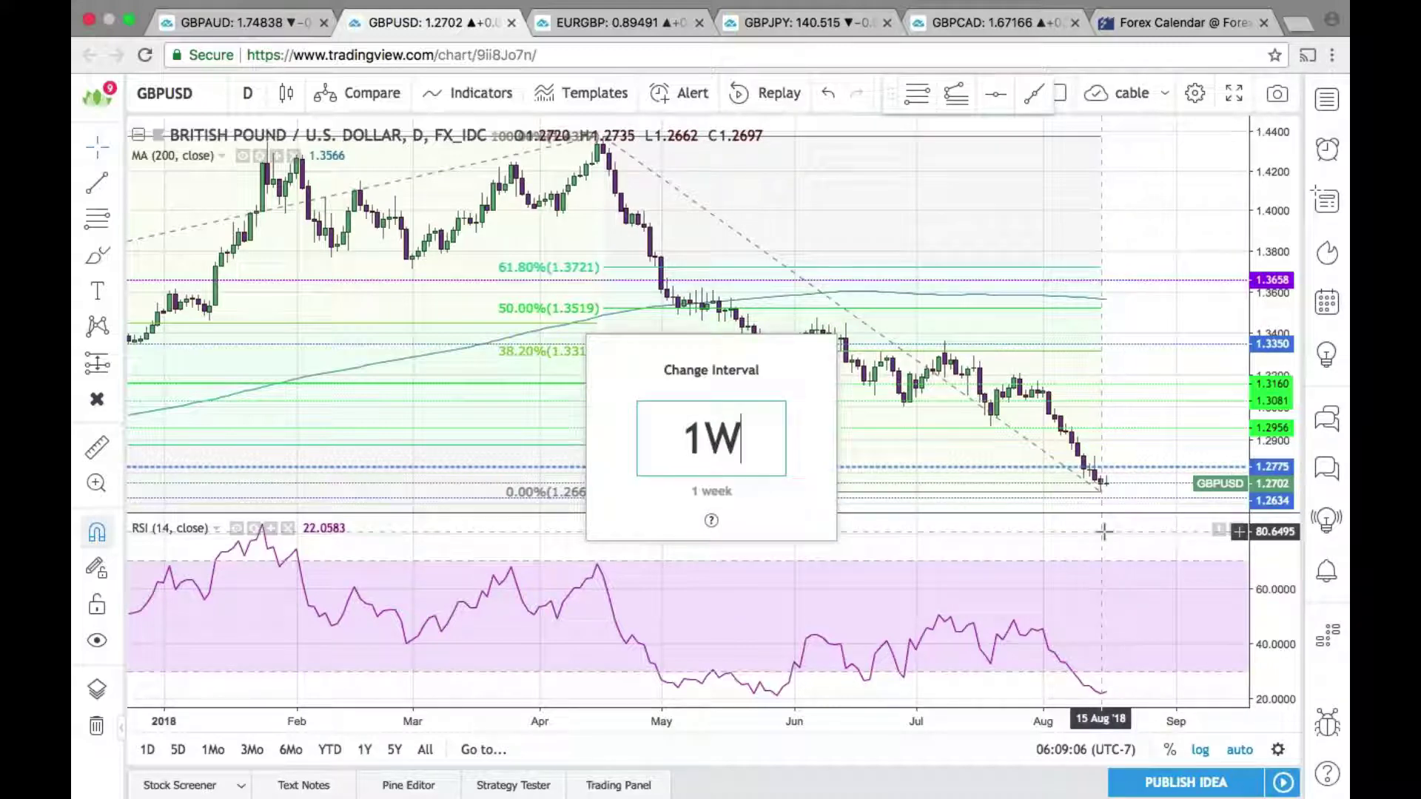
key(Return)
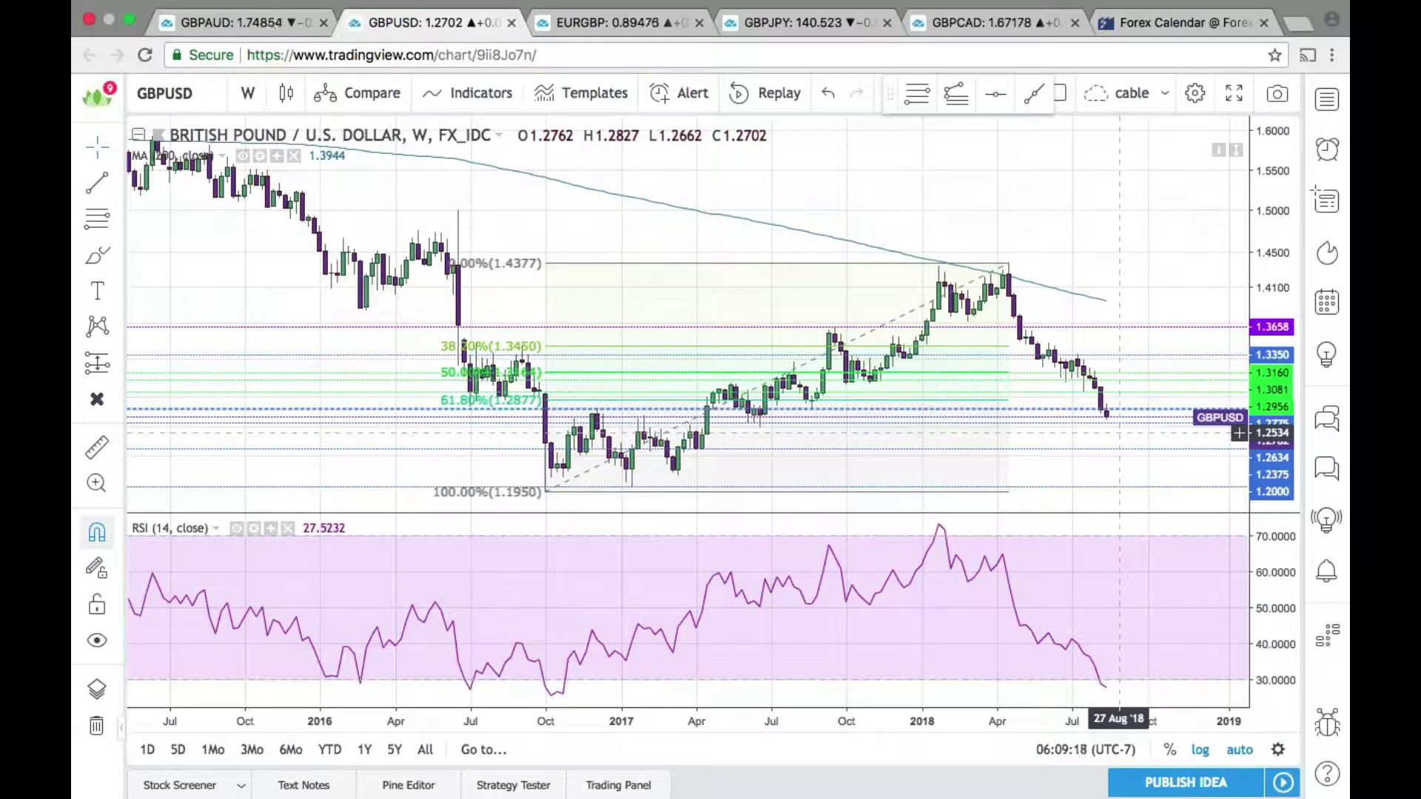
text(1D)
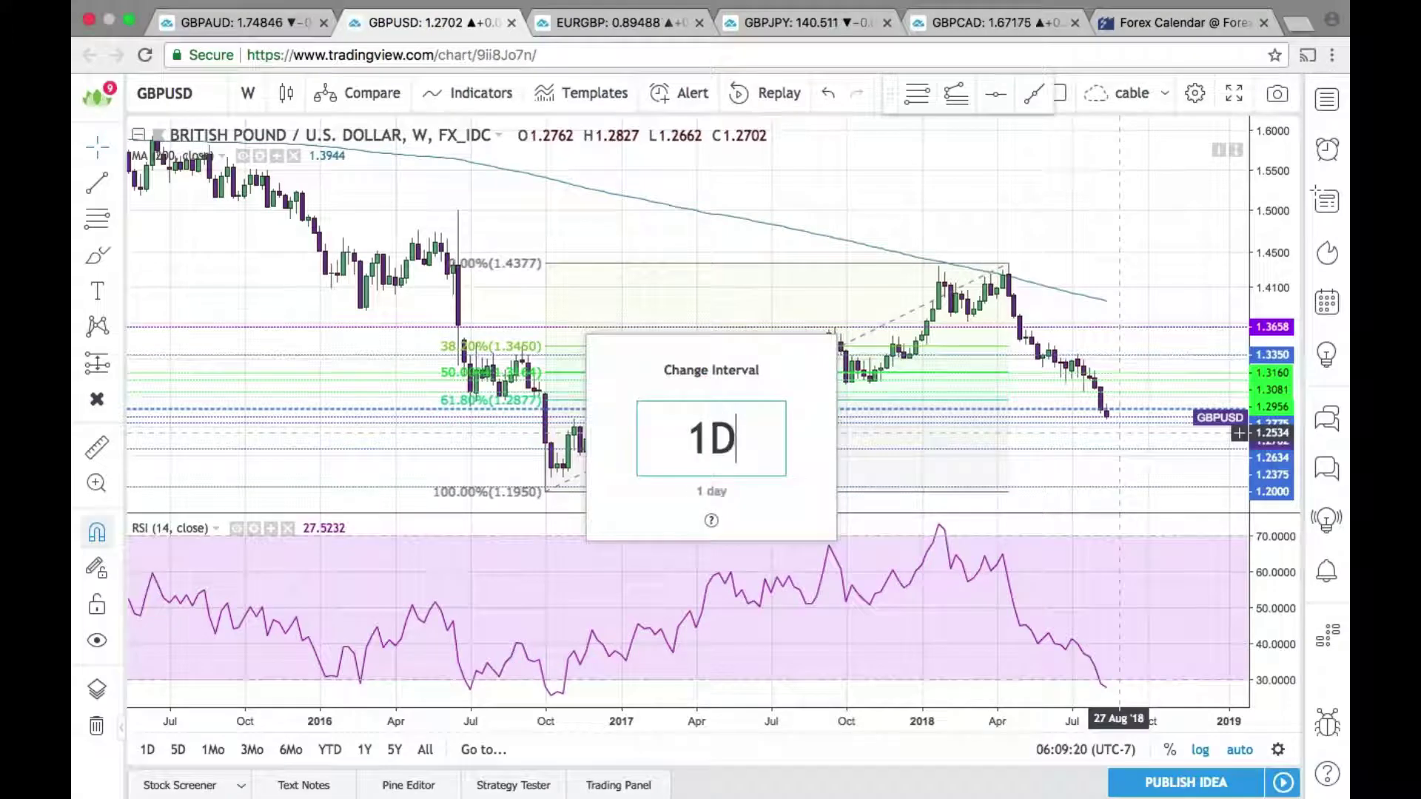
key(Return)
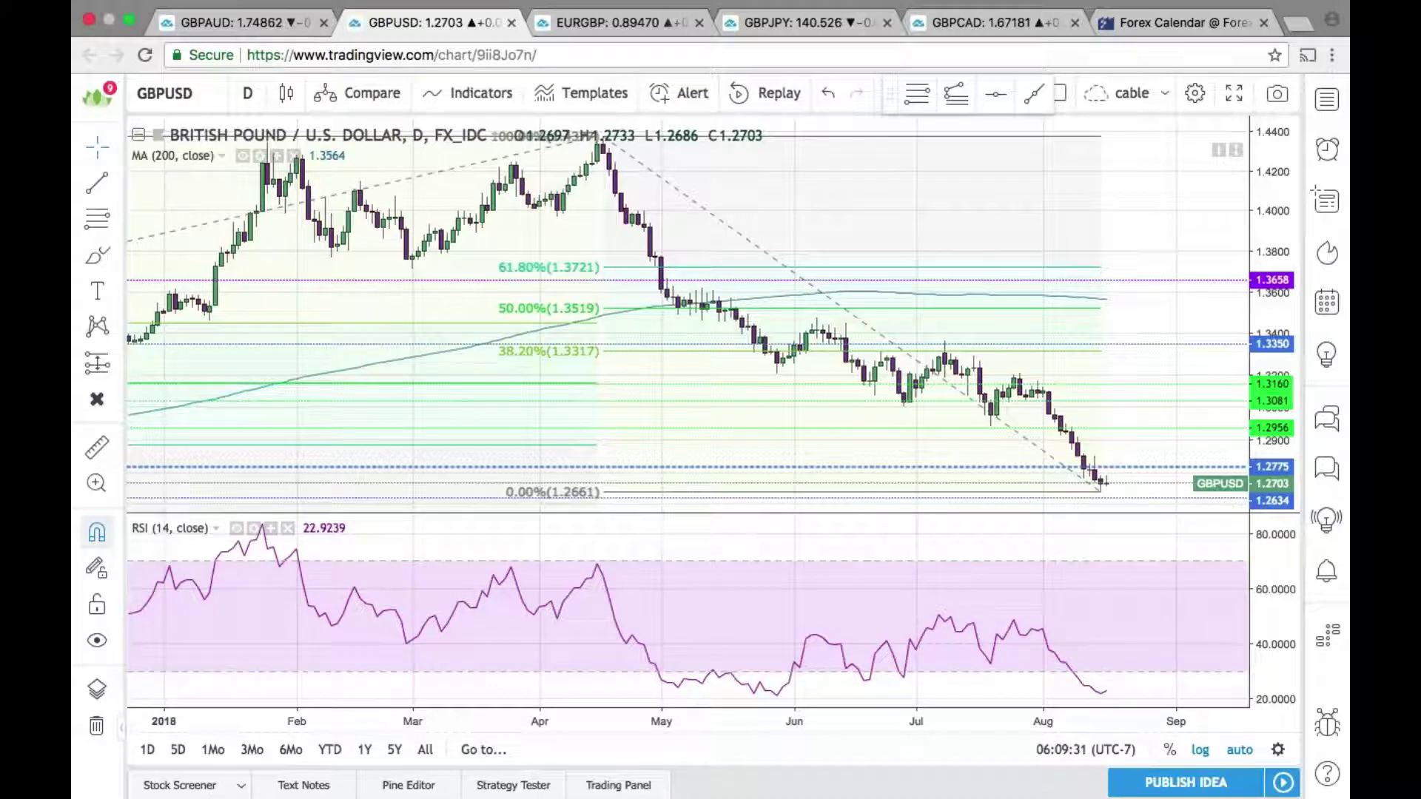
- Change the GBPUSD chart interval to 240 for the 4-hour view
text(240)
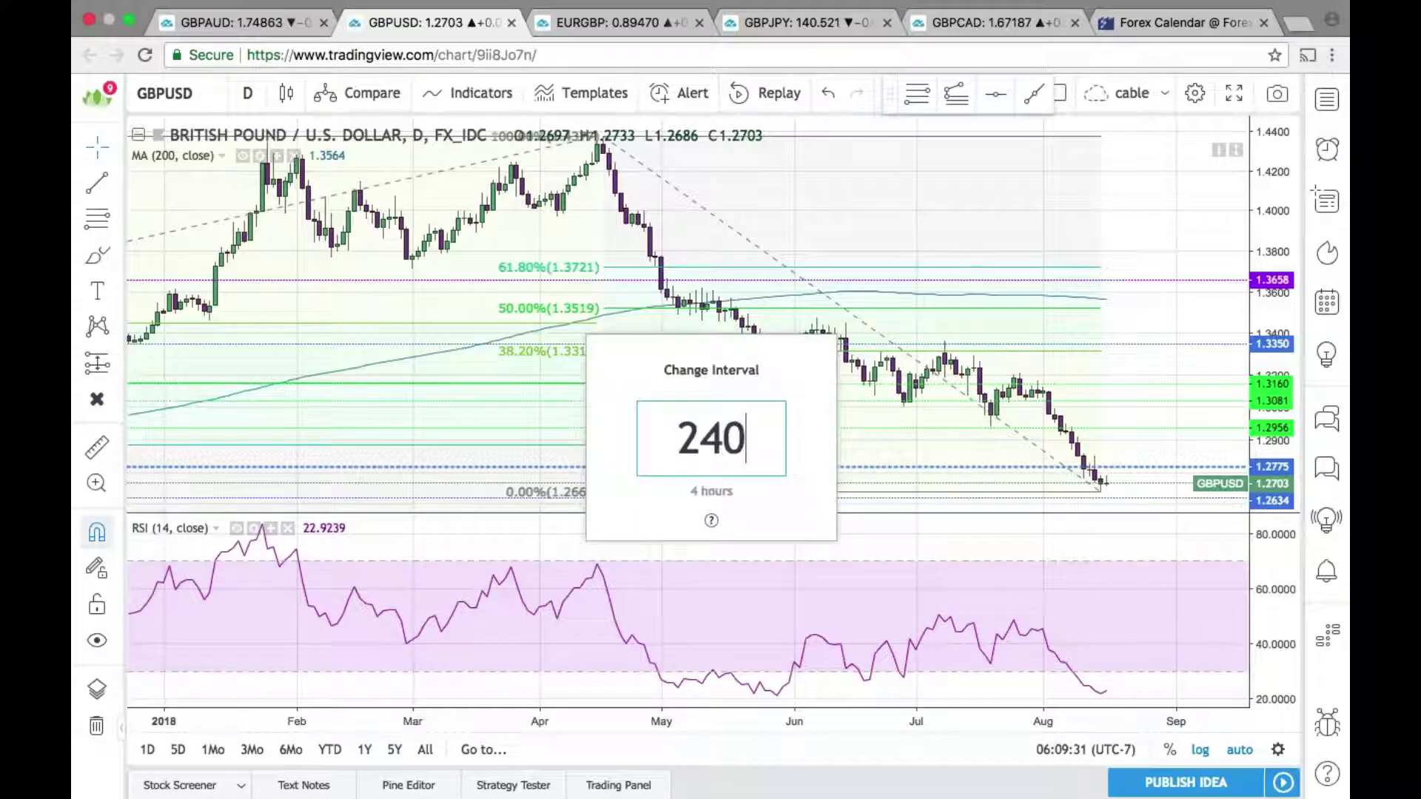
key(Return)
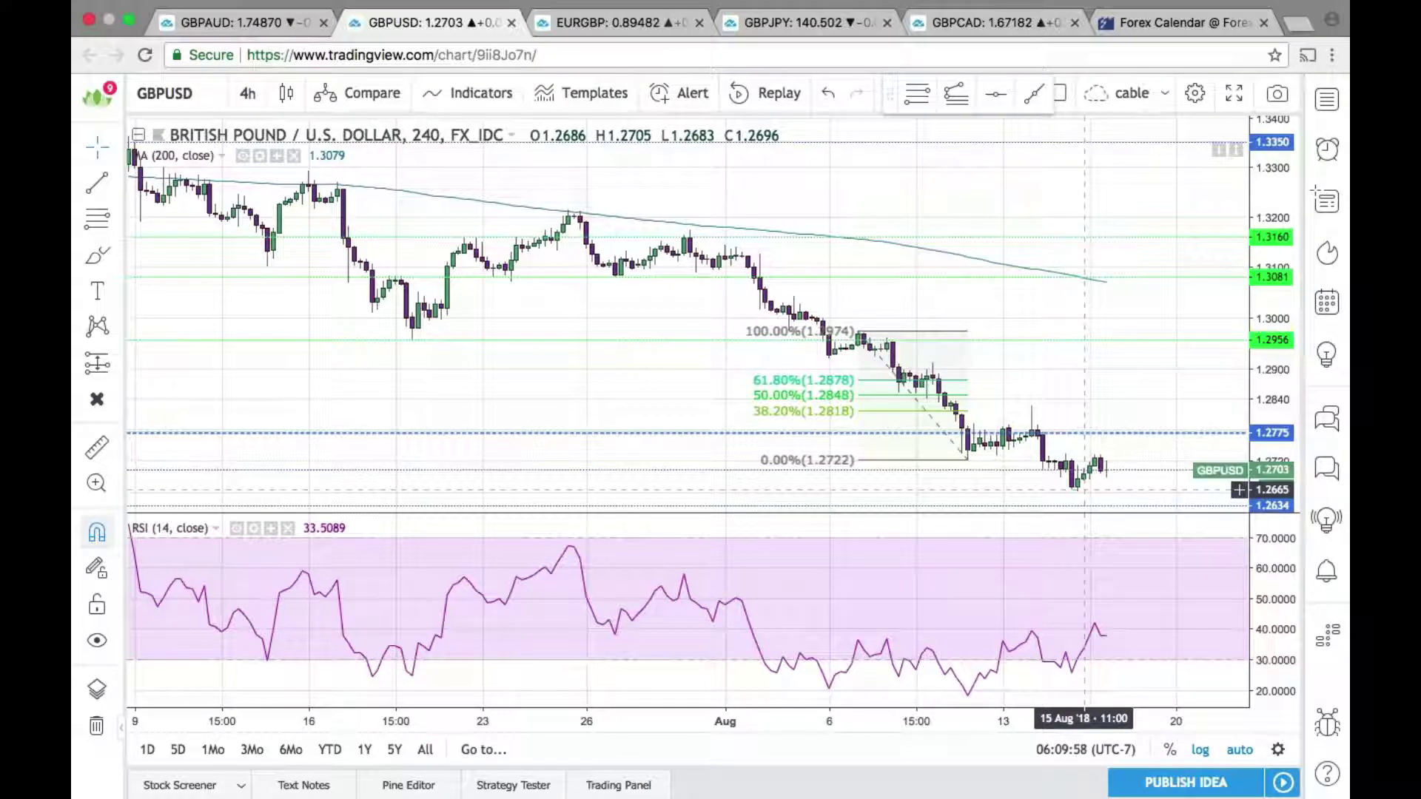
- Set GBPUSD back to 1D and draw a Fib retracement from 1.3363 down to 1.2662
text(1)
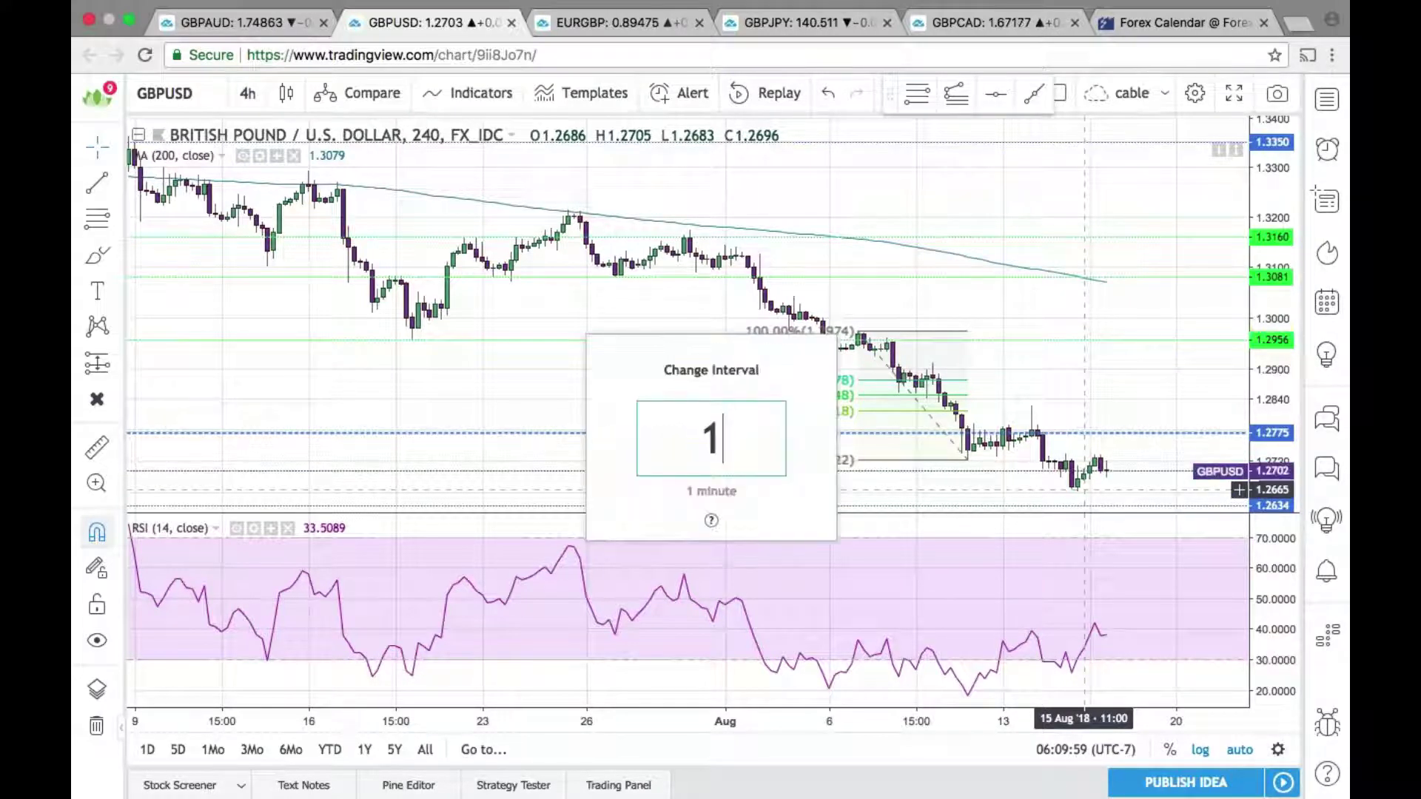
text(D)
key(Return)
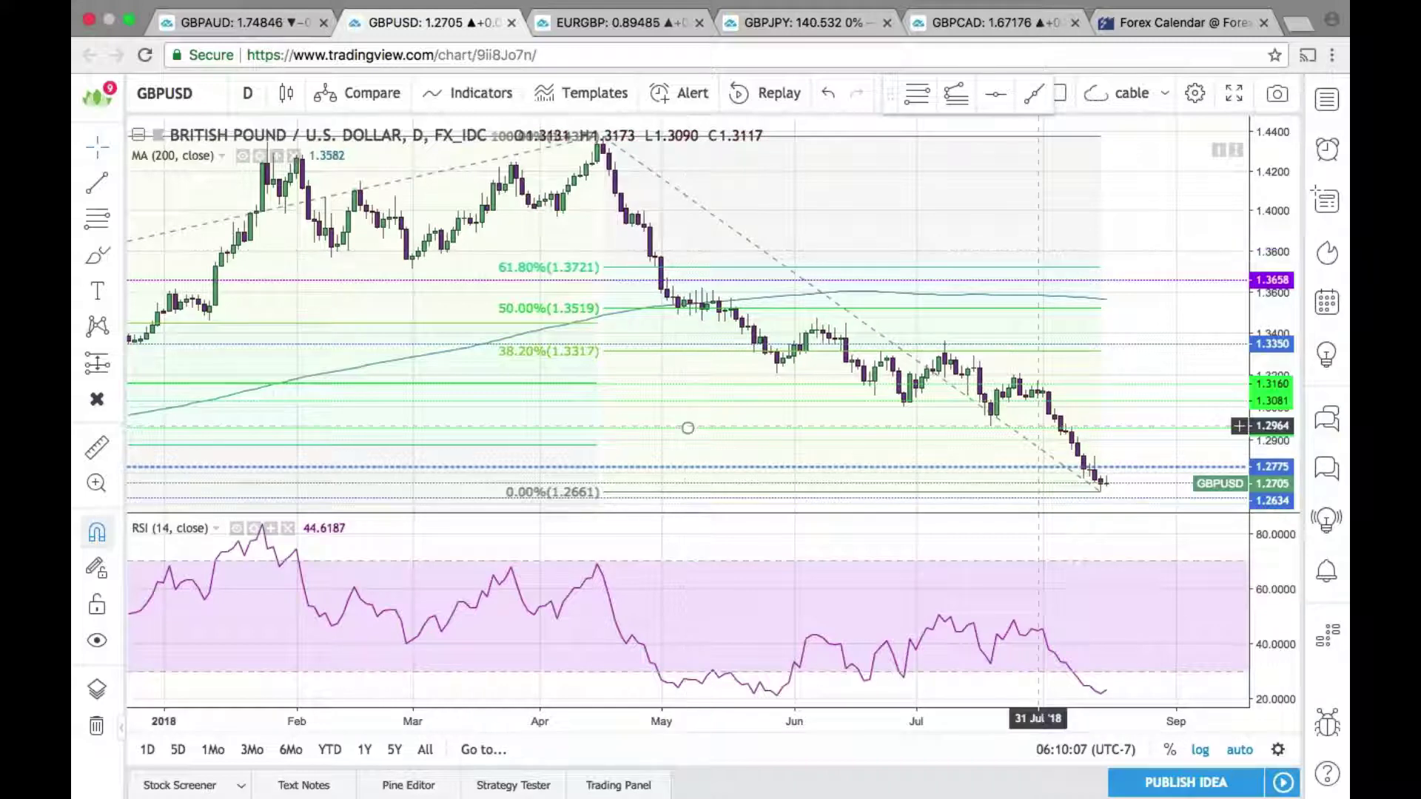
click(915, 96)
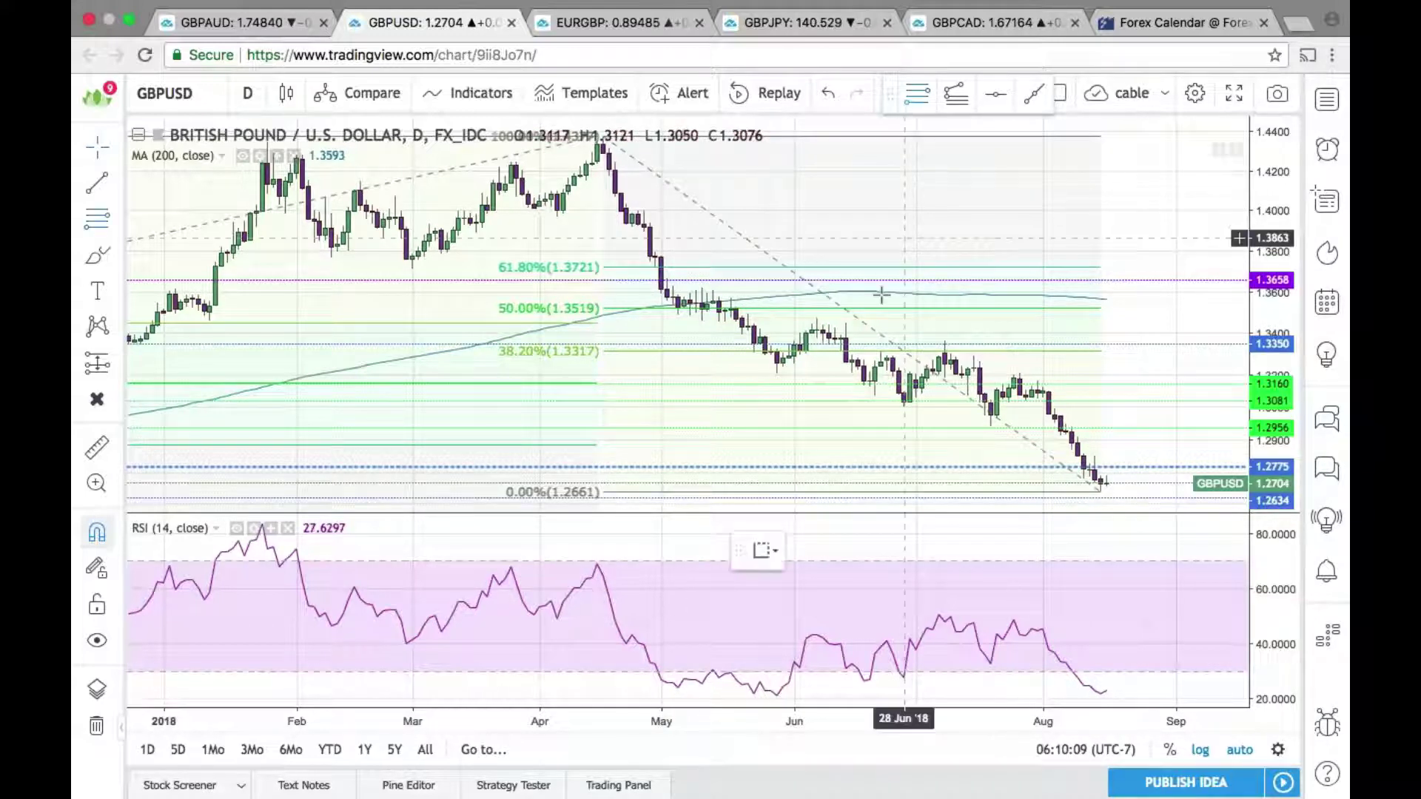
click(945, 337)
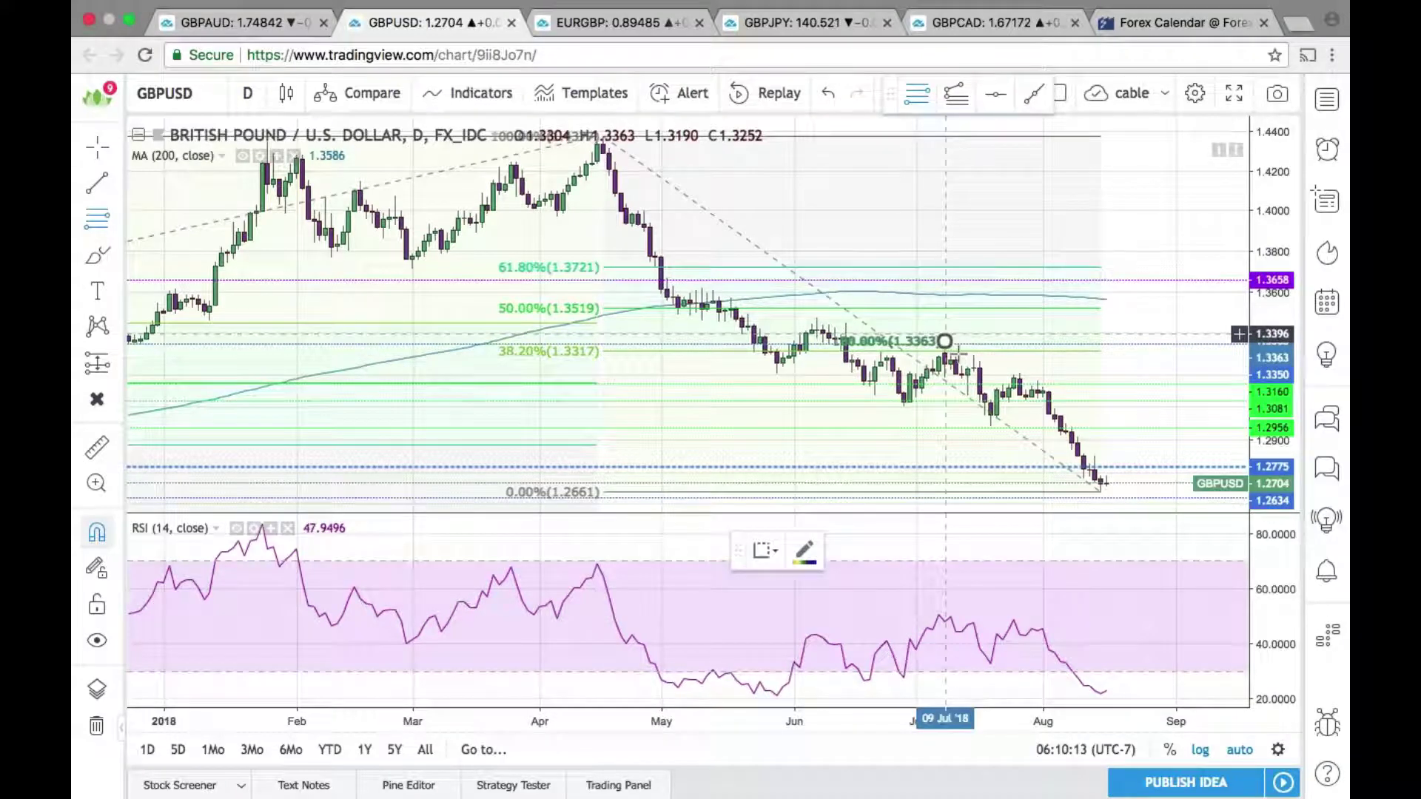
click(1101, 502)
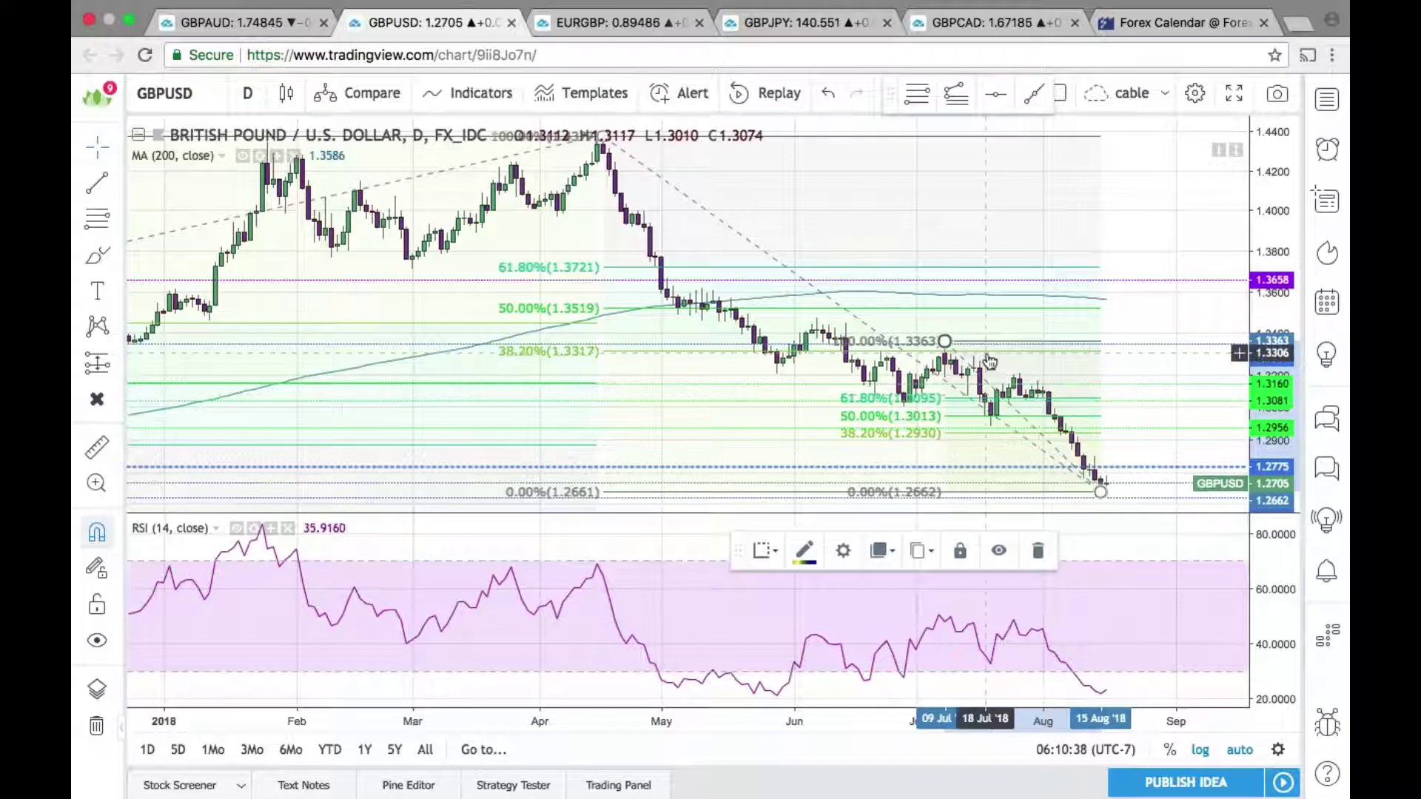
- Delete the newly drawn 1.3363–1.2662 Fibonacci retracement from the GBPUSD chart
key(Delete)
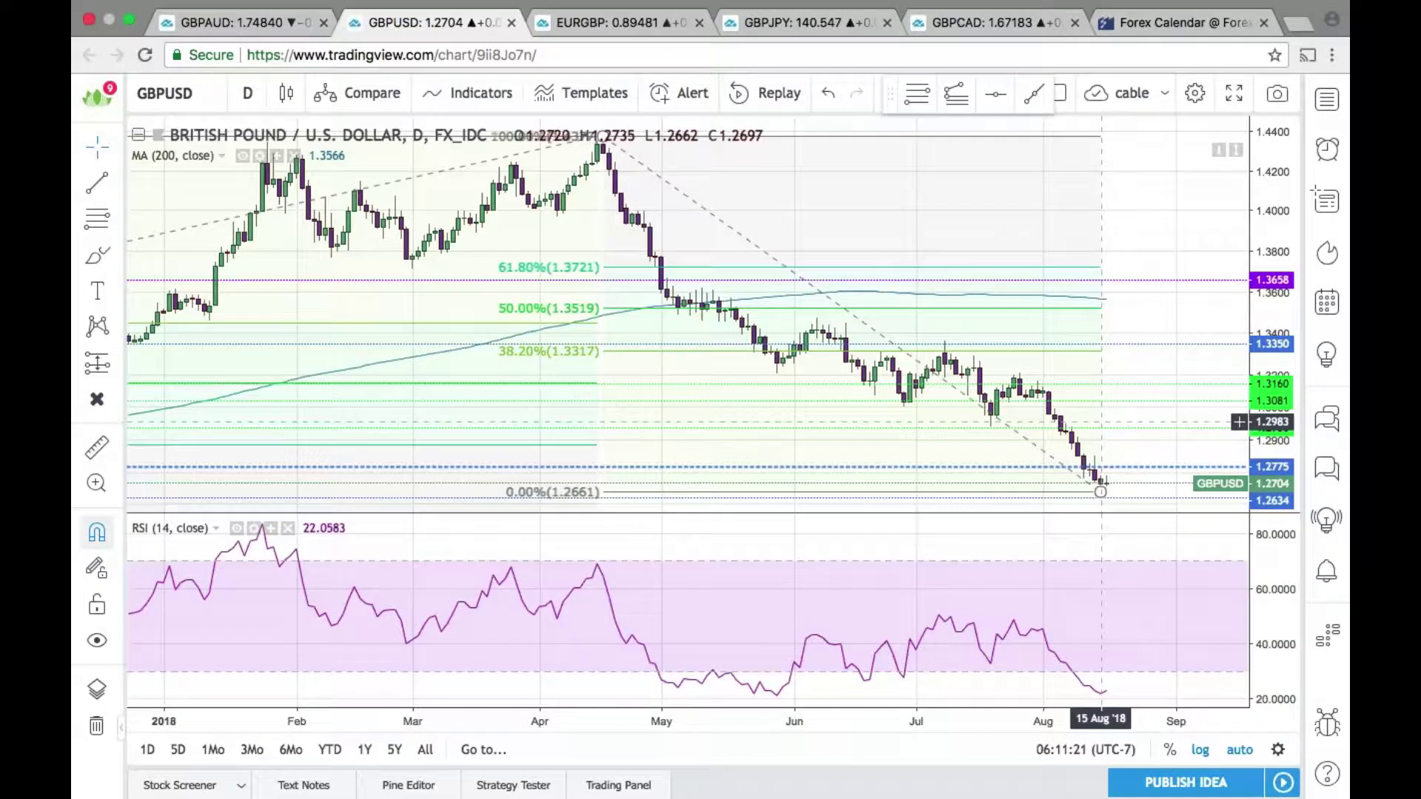
- Switch to the EURGBP tab to view its daily chart with Fibonacci levels, 200 MA and RSI
click(601, 43)
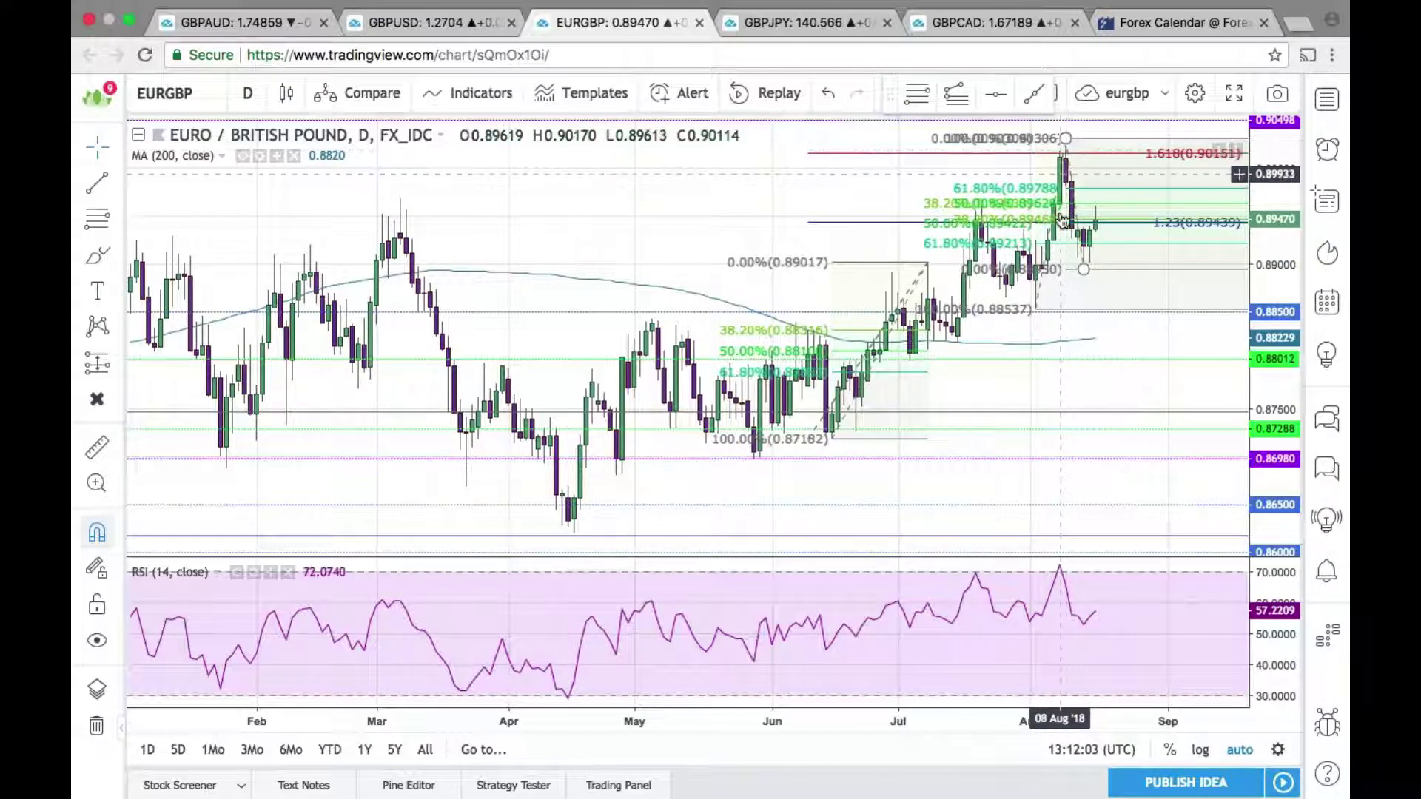
- Set the EURGBP interval to 240 (4-hour), correcting a mistyped value first
text(1)
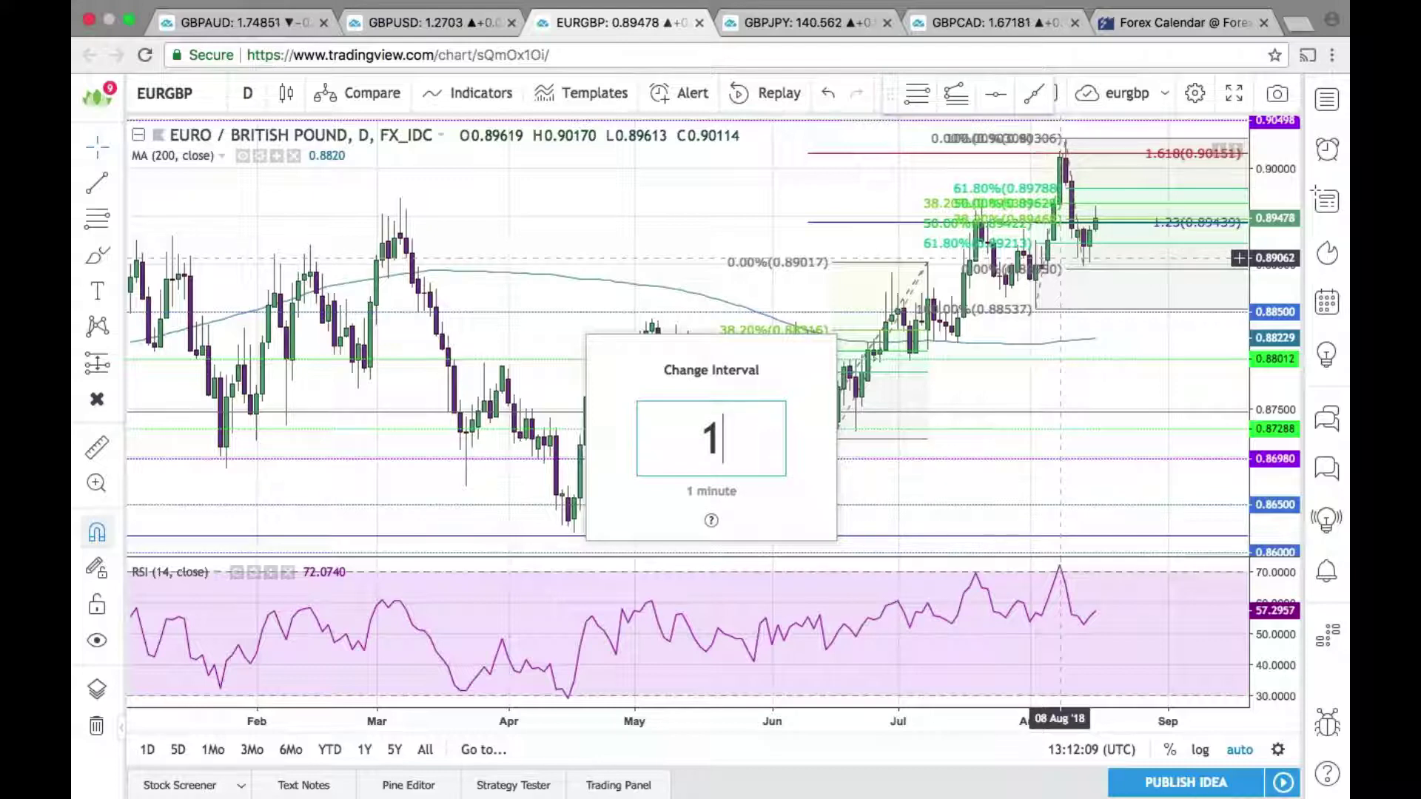
key(BackSpace)
text(24)
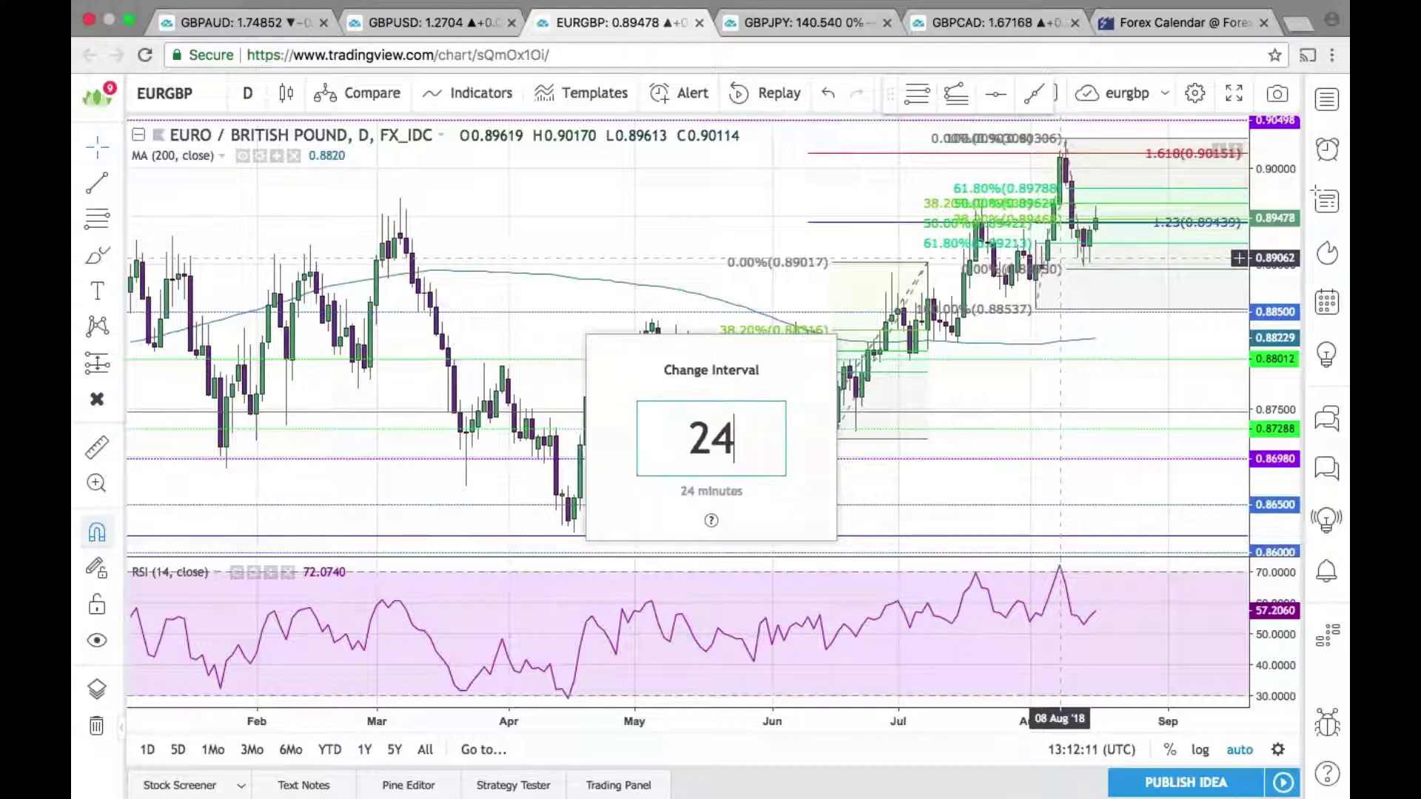
key(Return)
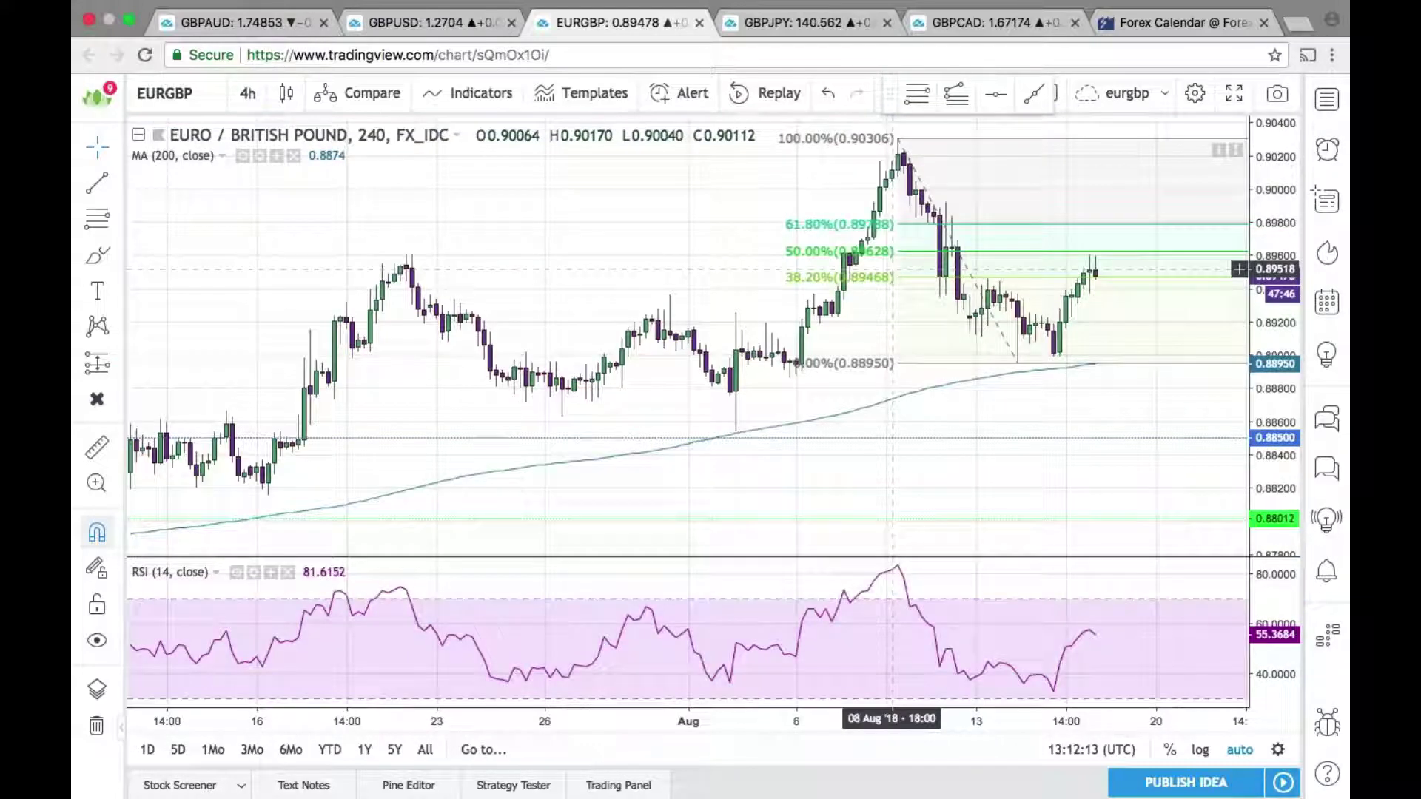
- Switch EURGBP to the 1D interval and zoom in on recent candles
text(1D)
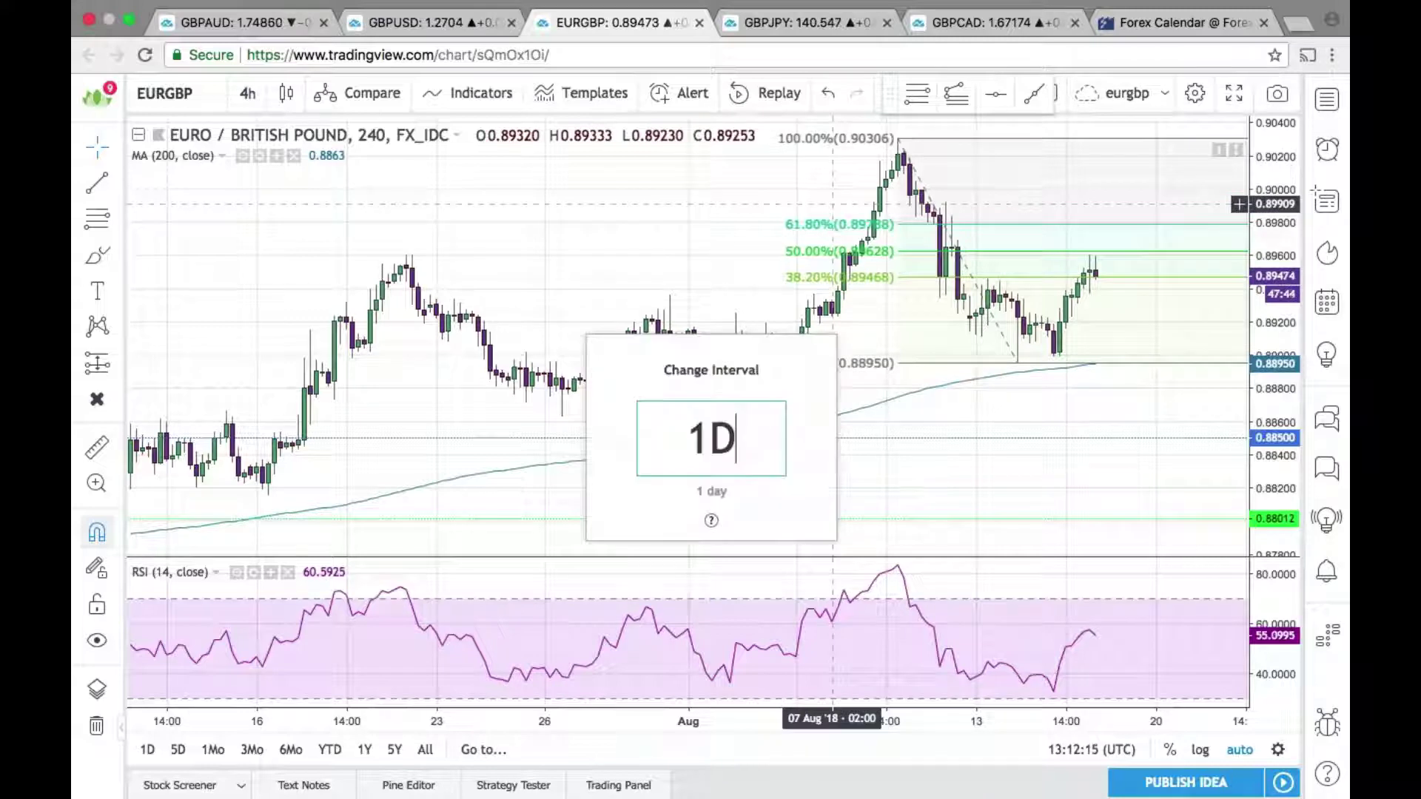
key(Return)
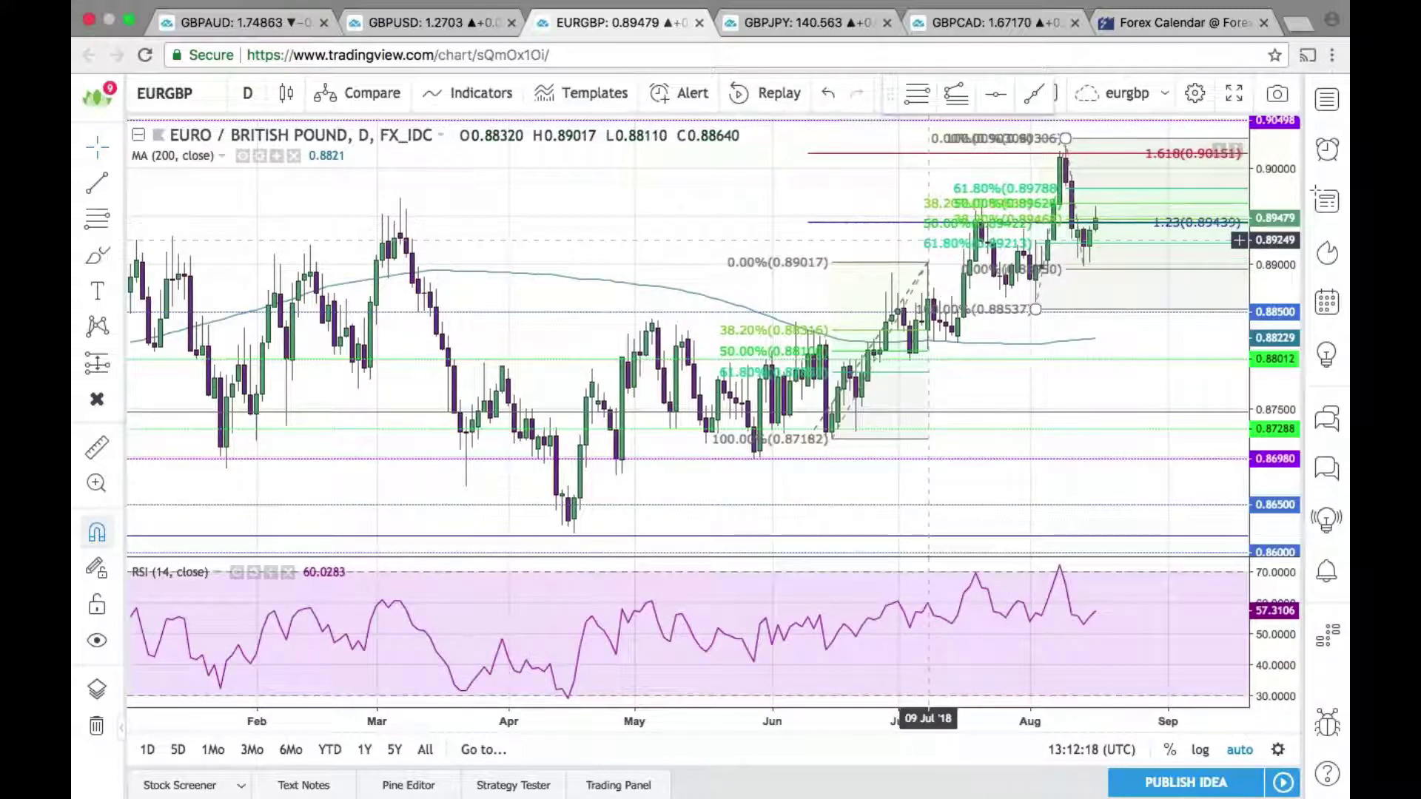
scroll(928, 240, up, 3)
scroll(955, 255, up, 2)
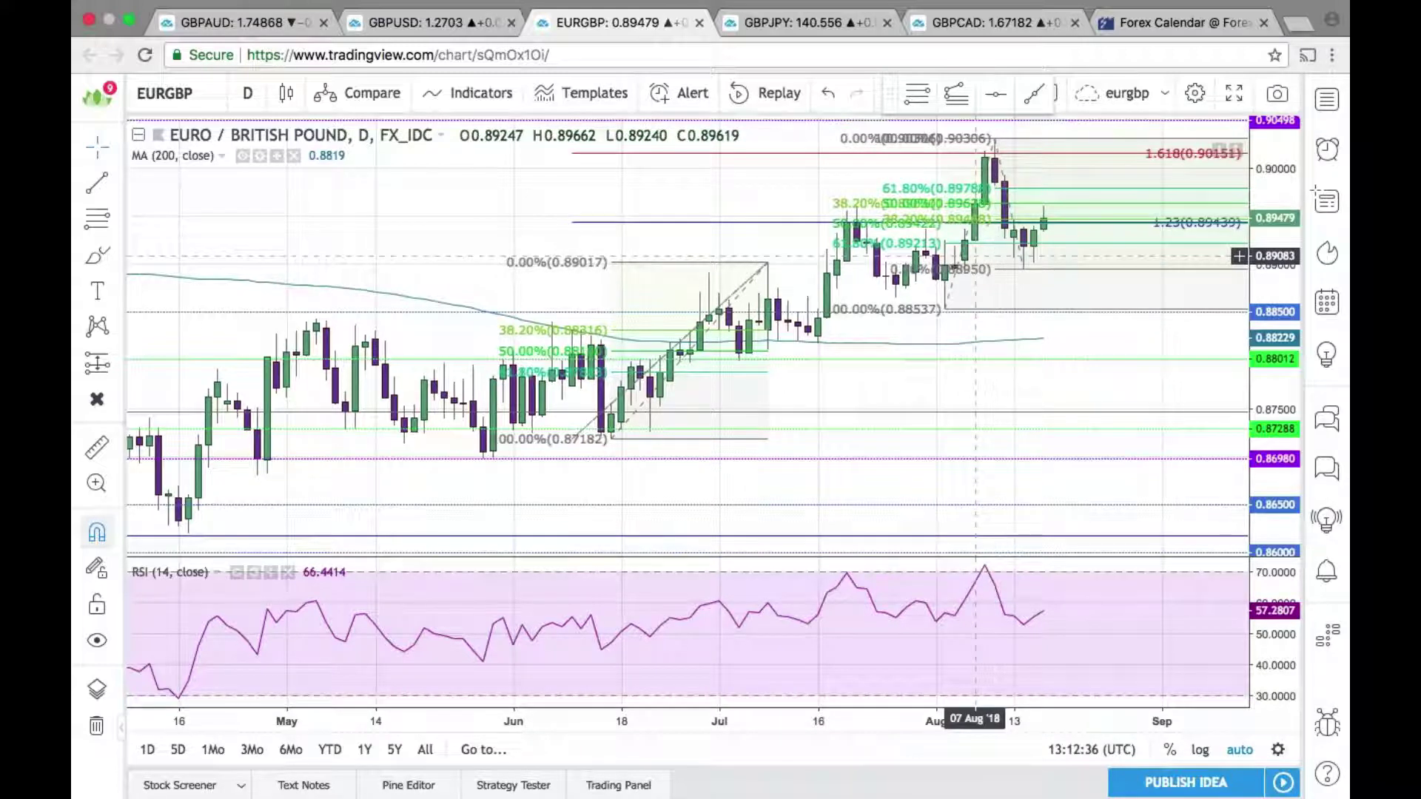
- Select and deselect the recent Fibonacci retracement repeatedly to inspect its levels
click(995, 247)
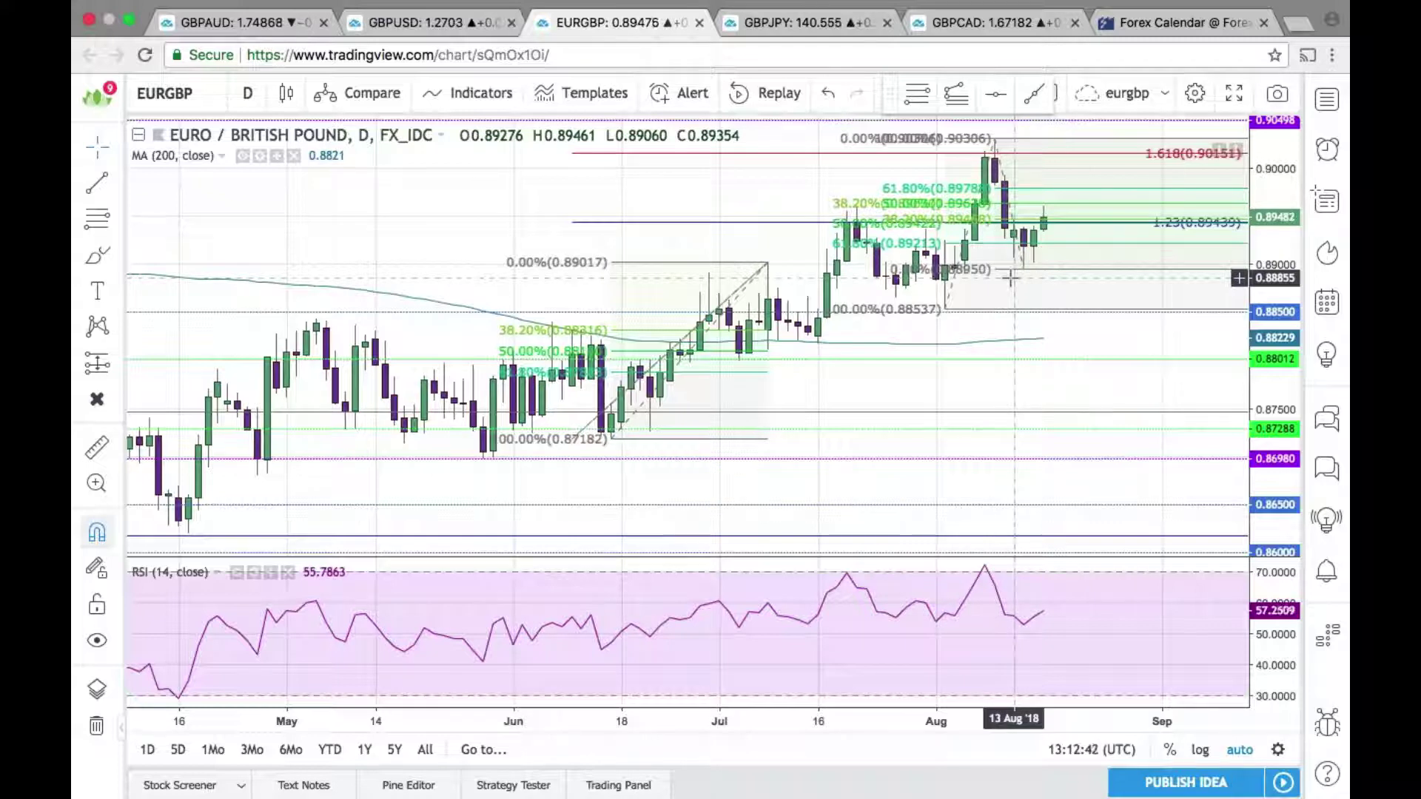
click(1011, 300)
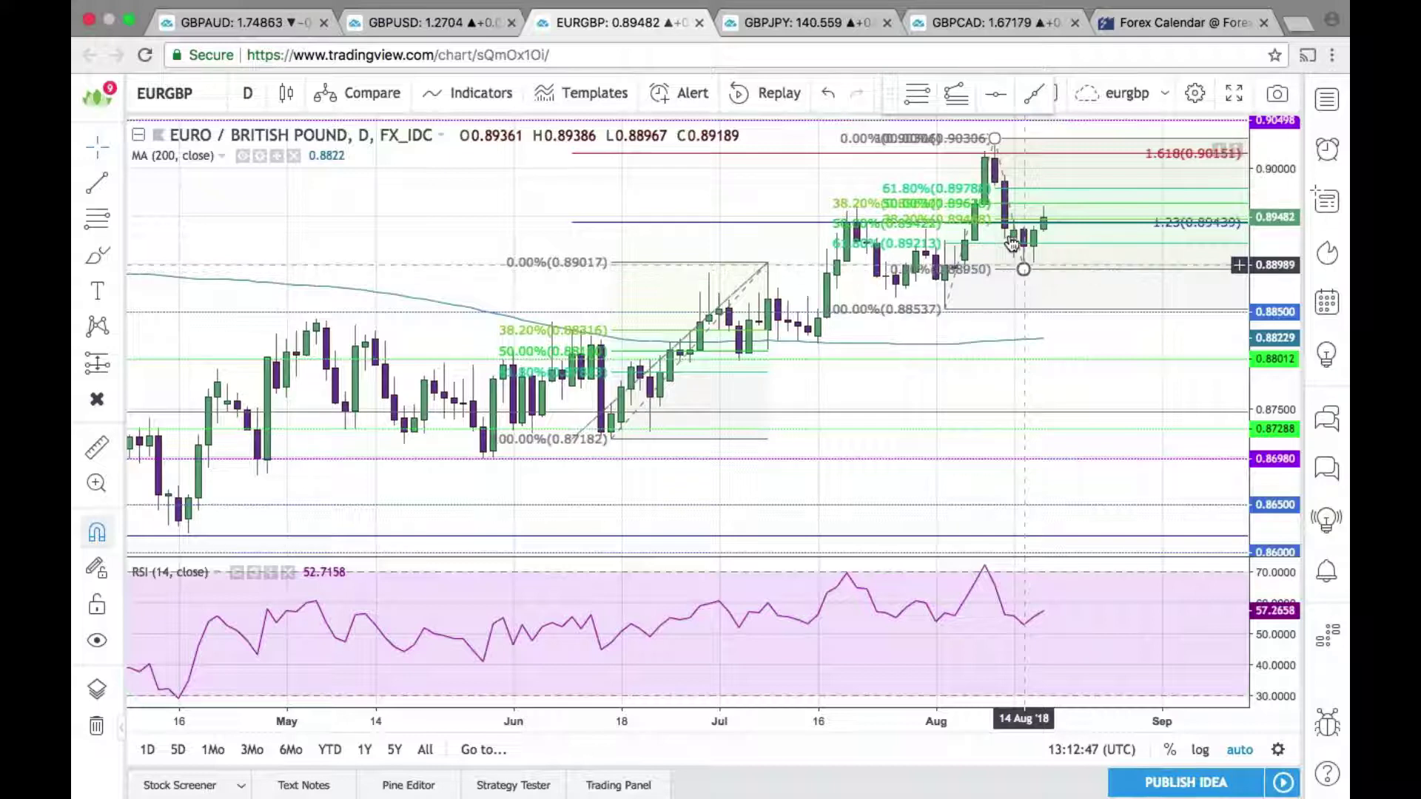
click(1029, 272)
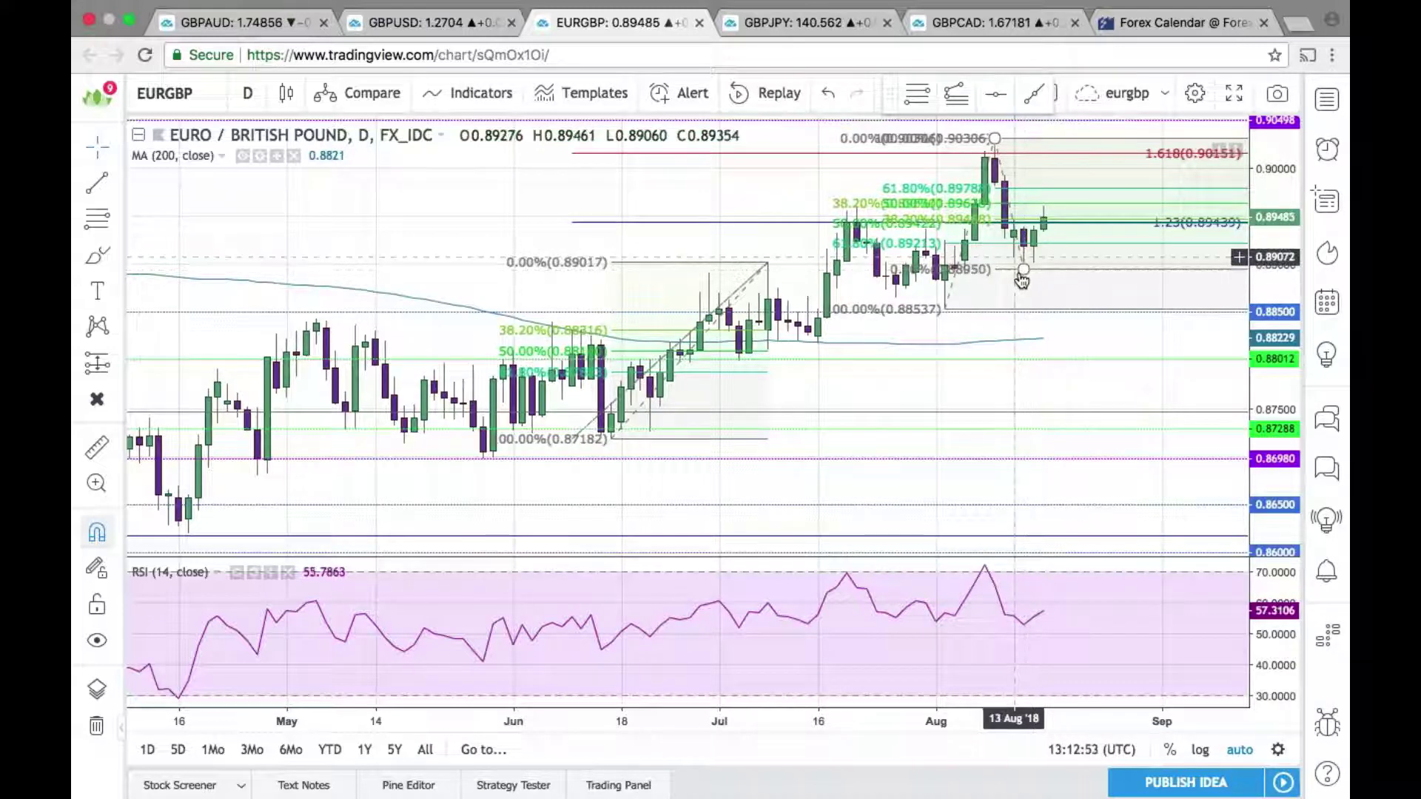
click(1026, 235)
click(1025, 225)
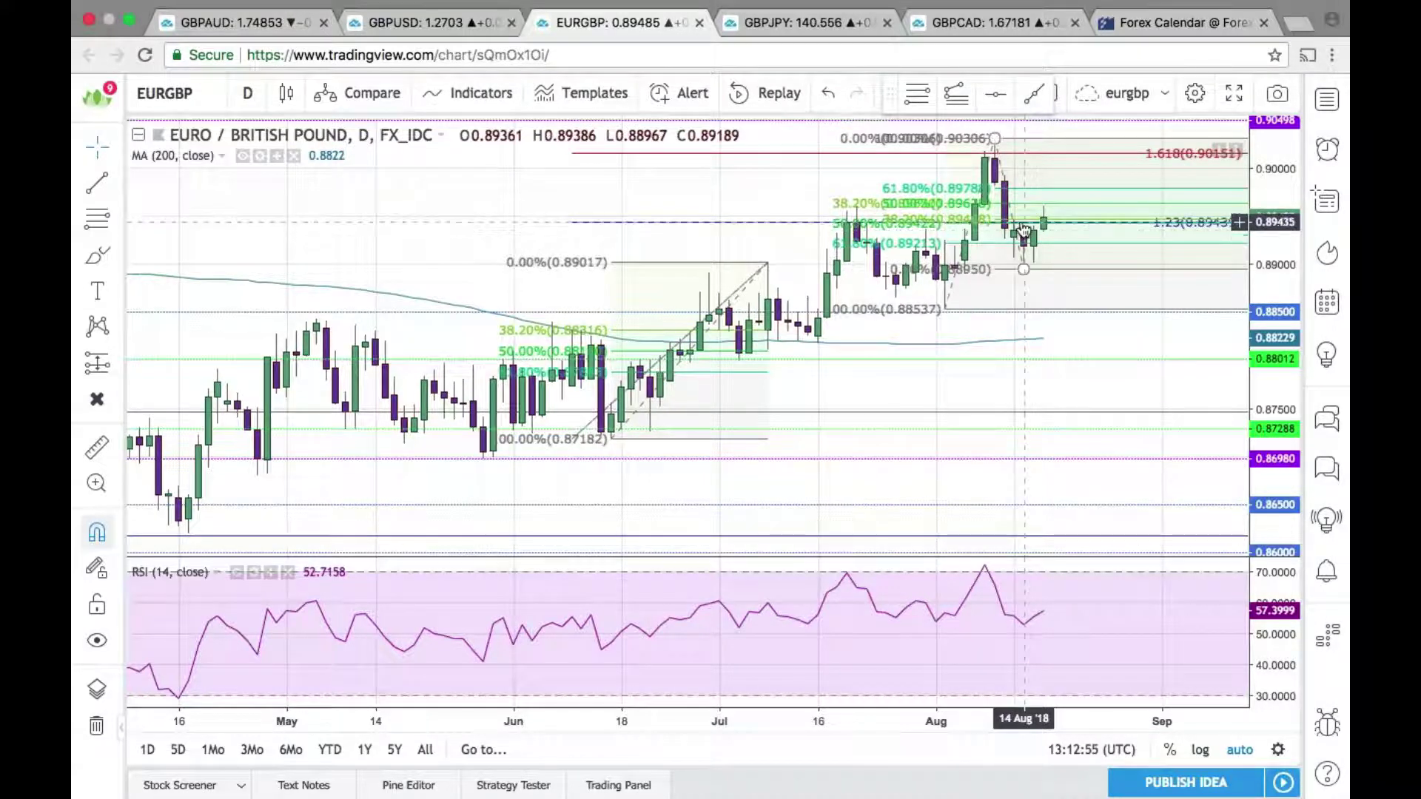
- Change the EURGBP interval to 240 for the 4-hour view
text(240)
key(Return)
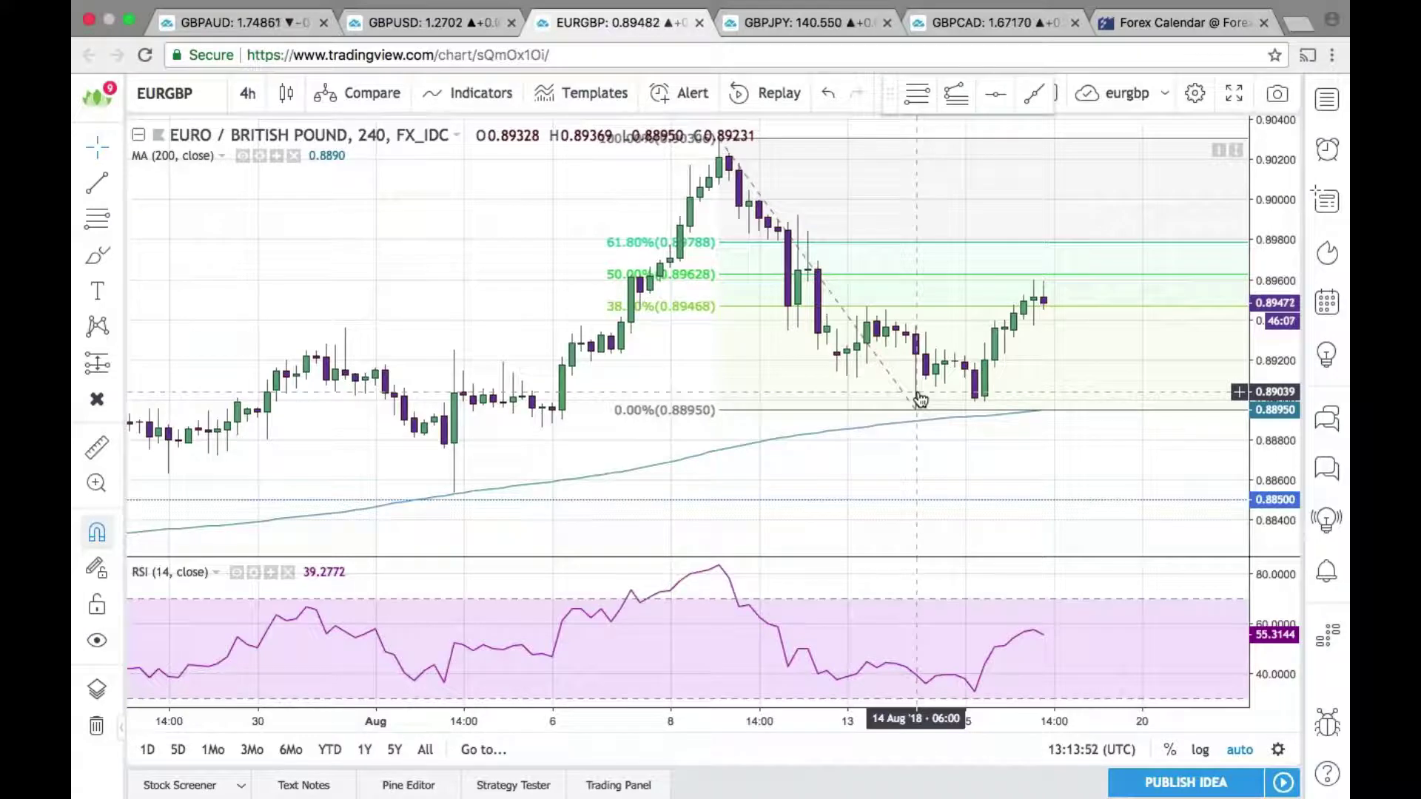
- Switch EURGBP to 1D and pan and zoom to show slightly earlier dates
text(1D)
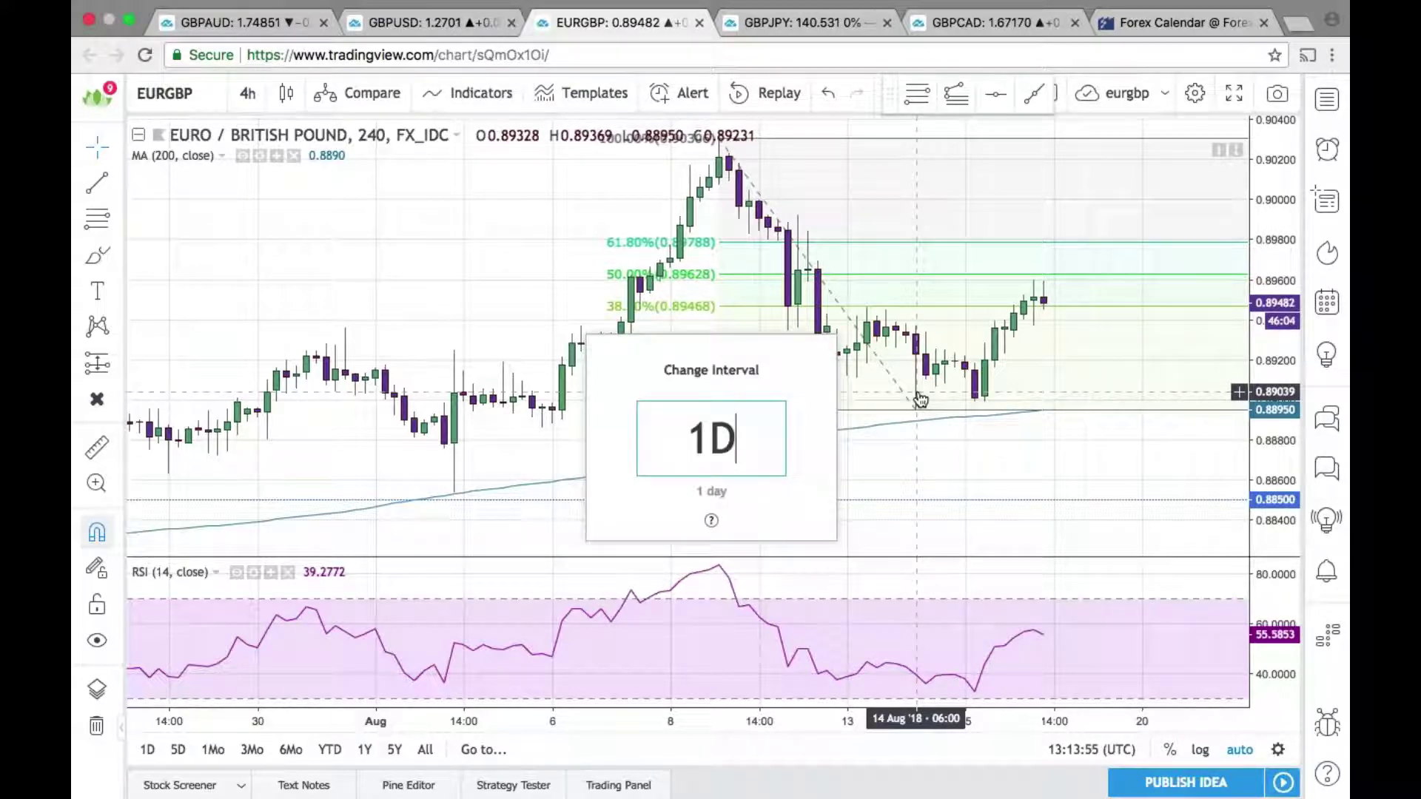
key(Return)
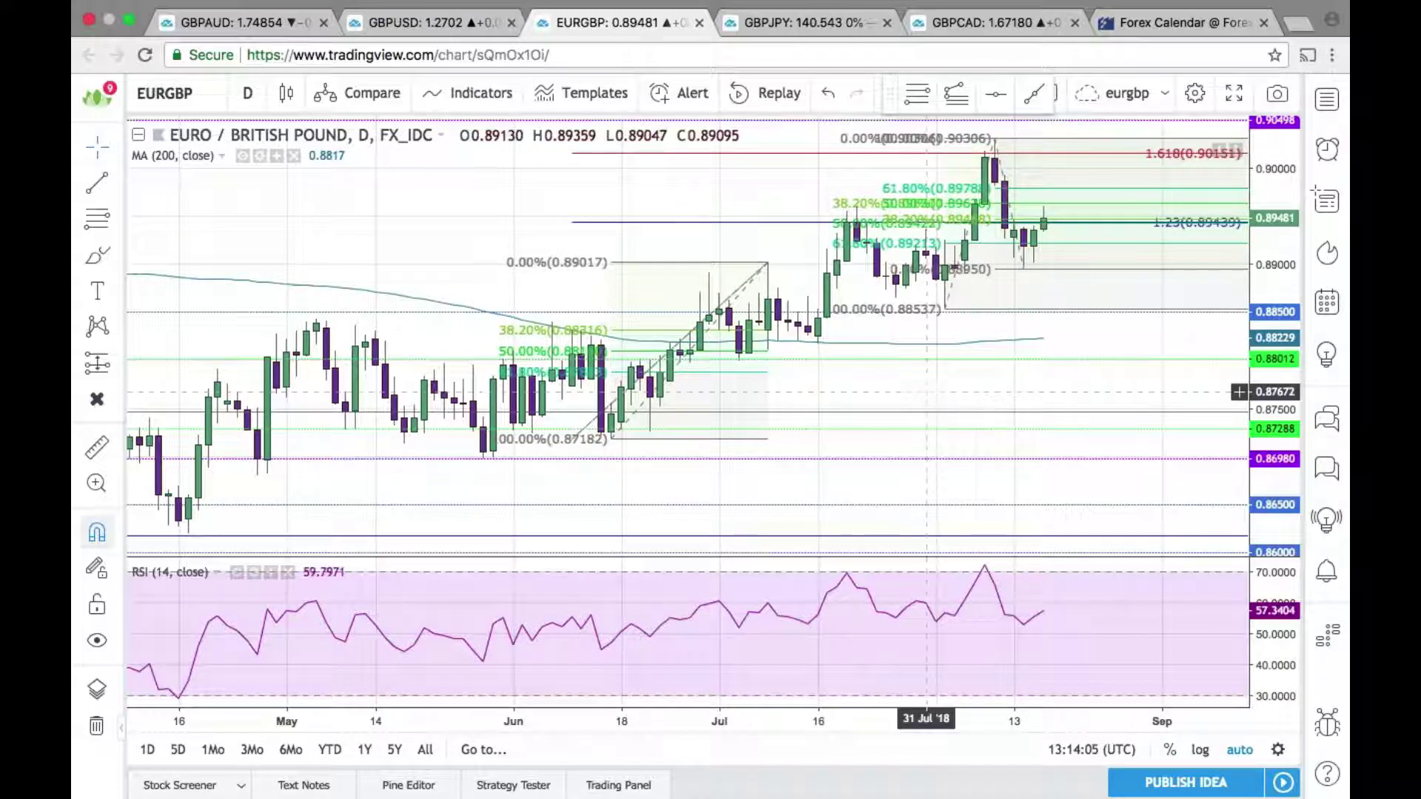
drag(926, 391, 981, 361)
scroll(981, 361, down, 2)
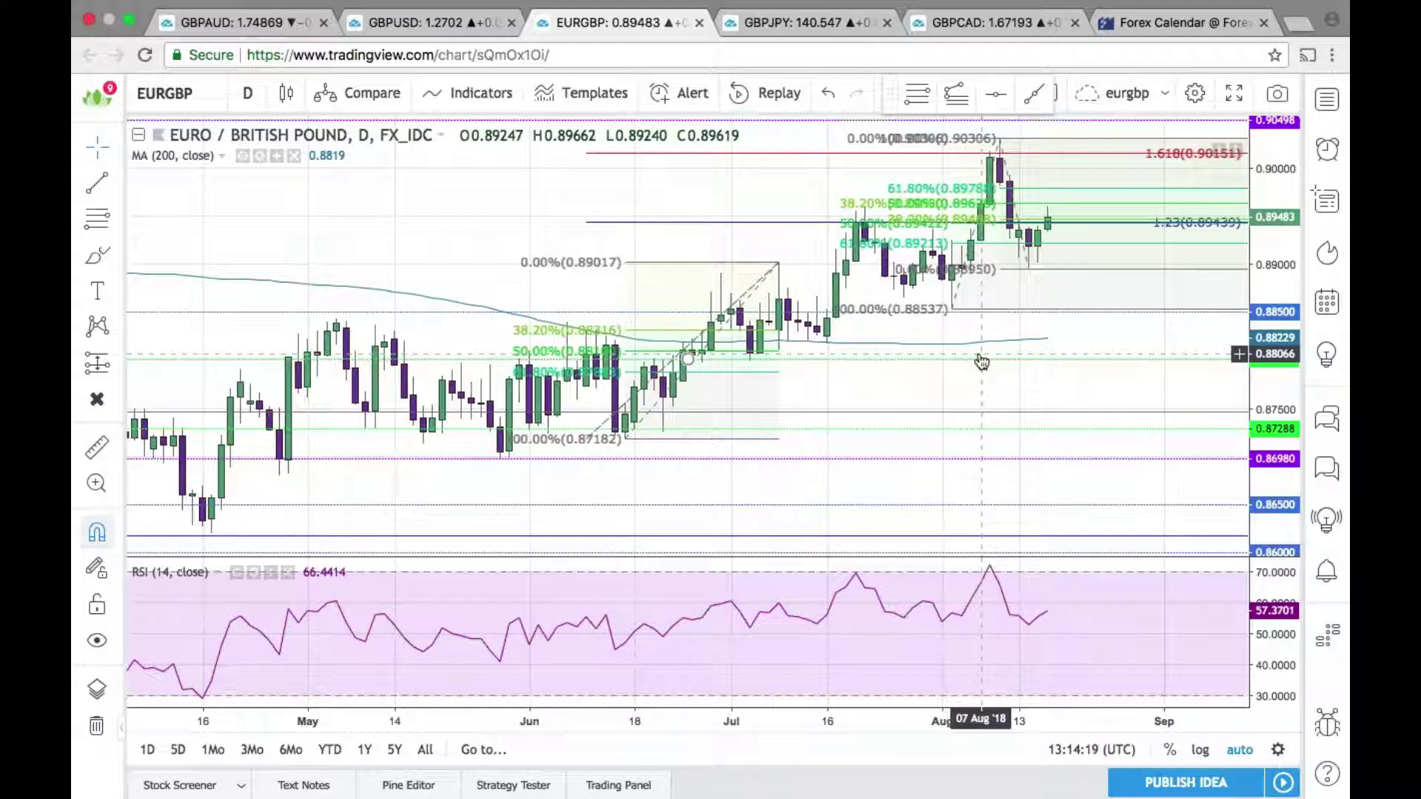
- Flip EURGBP to the 240 interval, then back to daily with D
text(240)
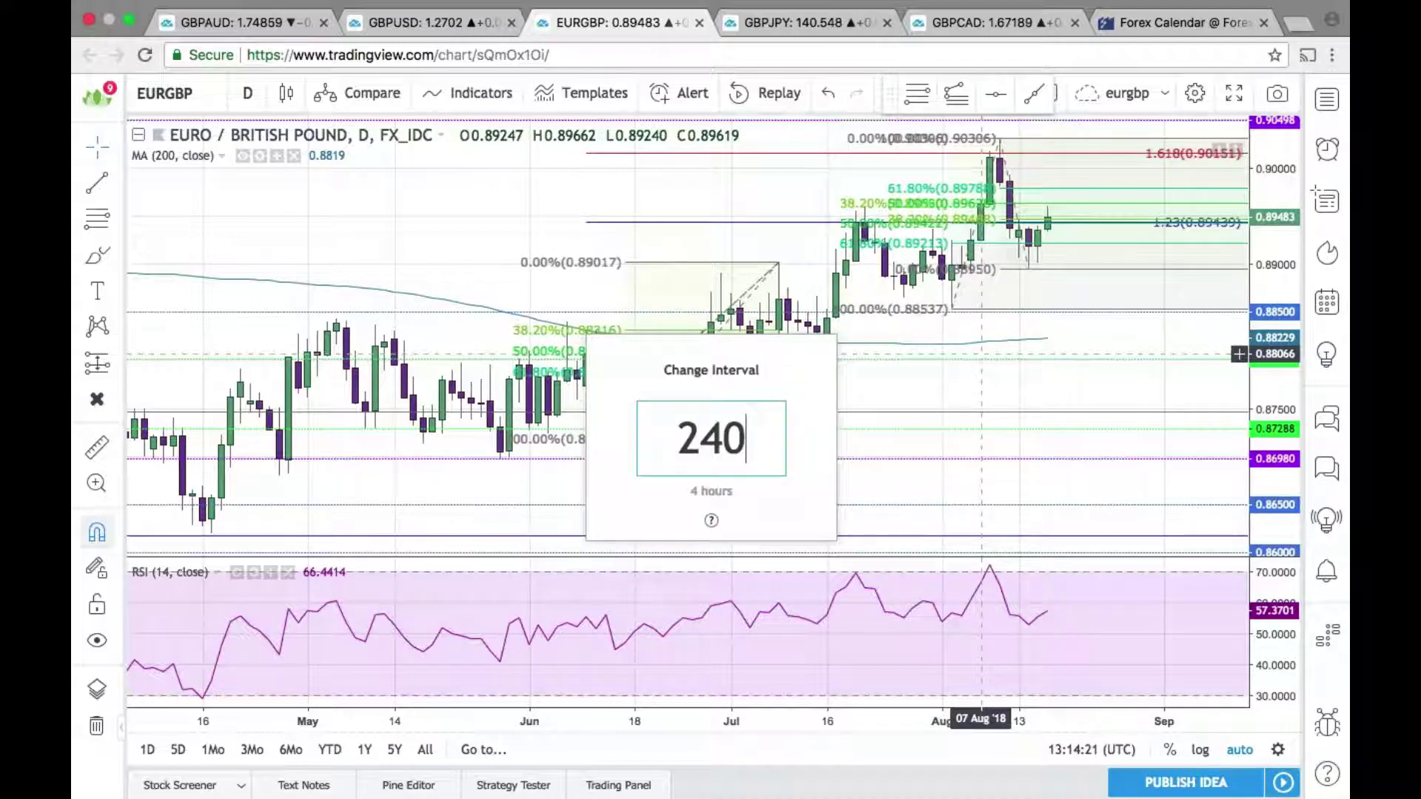
key(Return)
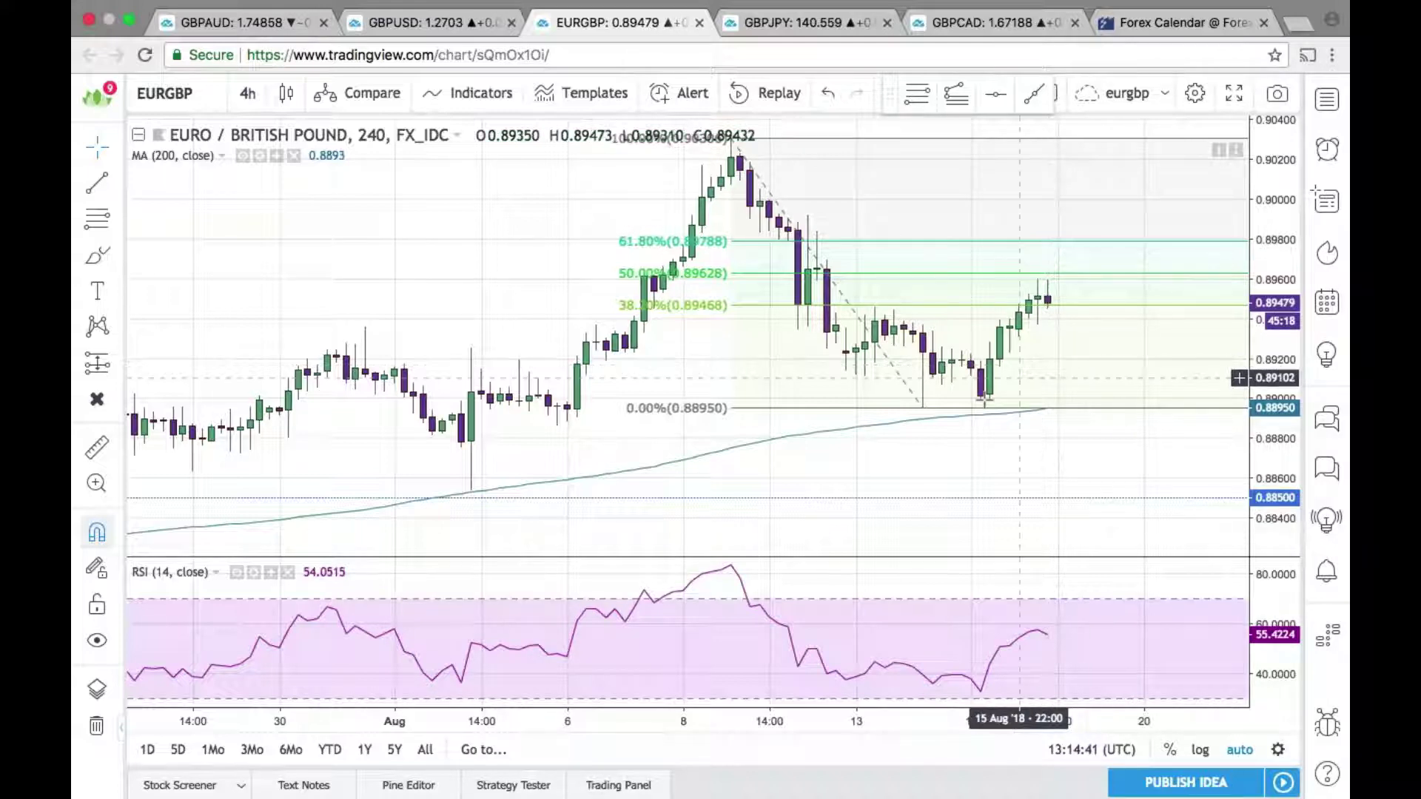
text(D)
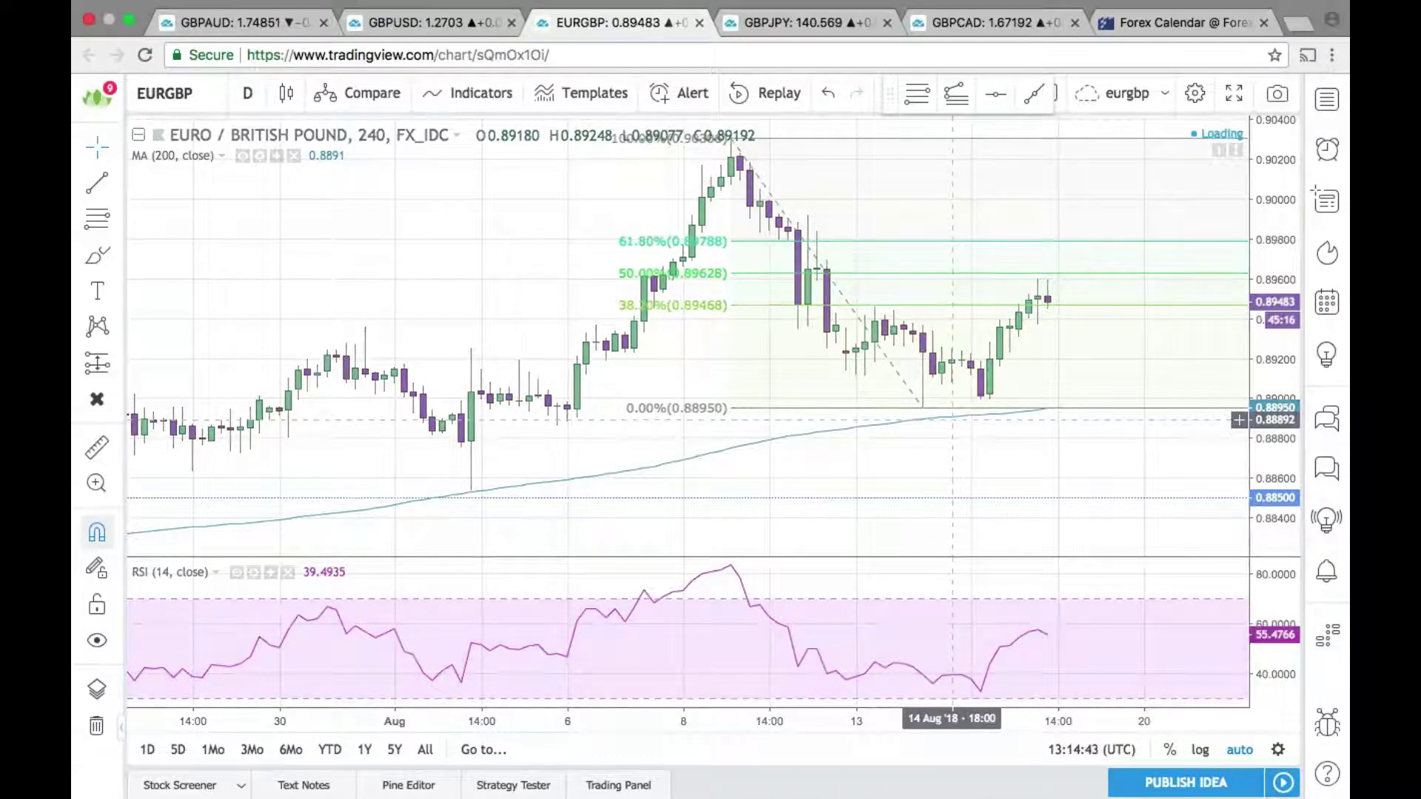
key(Return)
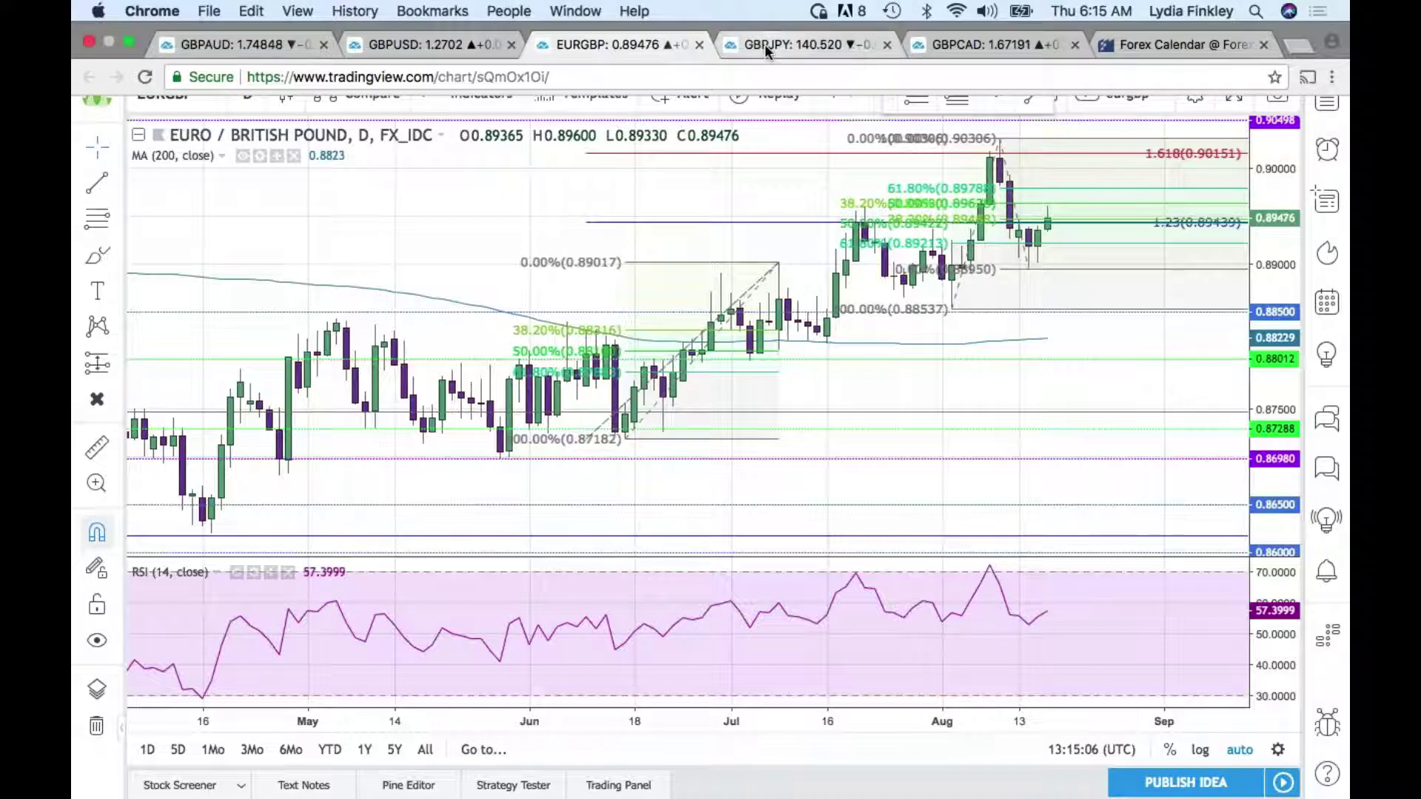
- Open the GBPJPY daily chart and activate the Fib retracement tool with Alt+H
click(765, 42)
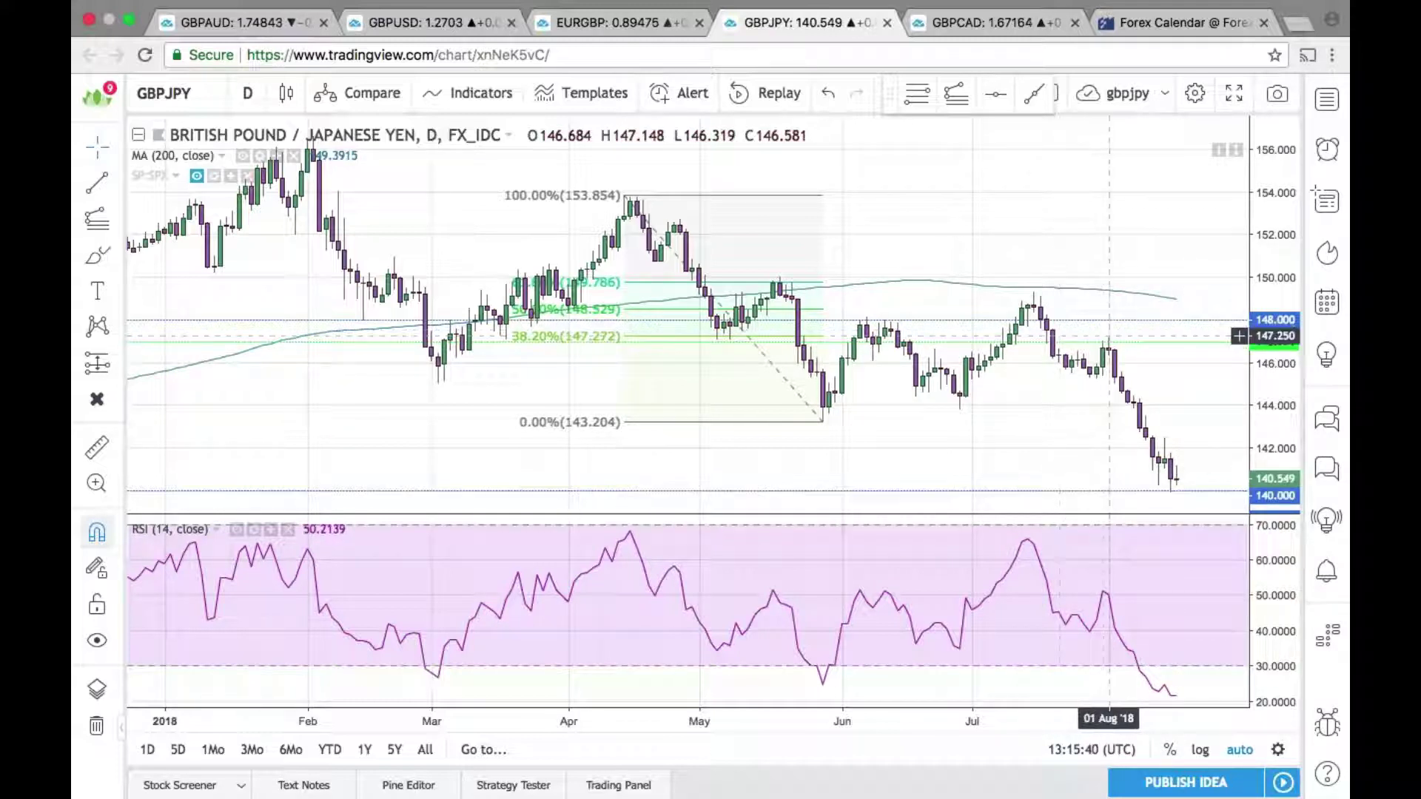
key(alt+h)
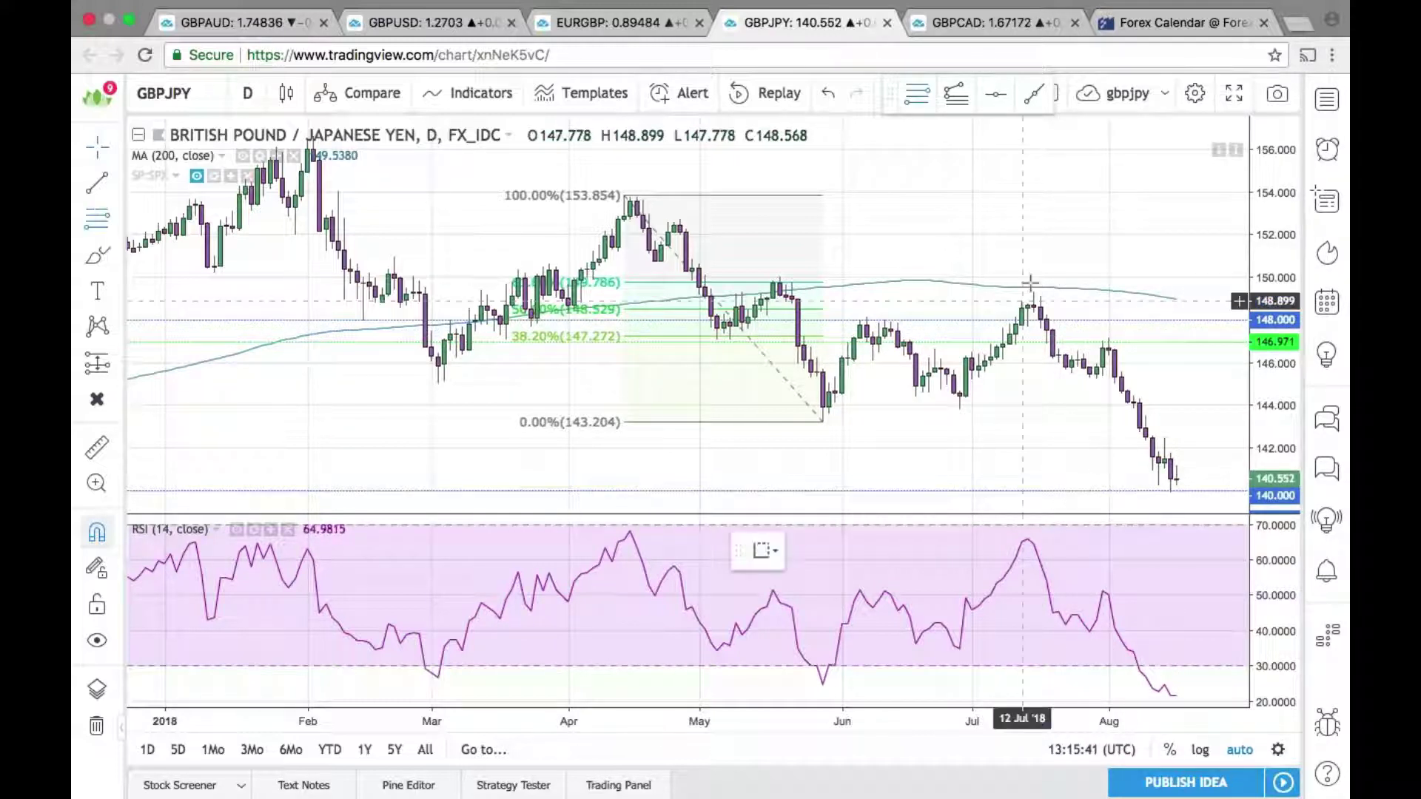
- Drag a Fibonacci retracement on GBPJPY daily from the 149.315 July high to the 145.260 low
mouse_move(1032, 292)
mouse_down()
mouse_move(1109, 356)
mouse_move(1095, 385)
mouse_up()
click(1096, 384)
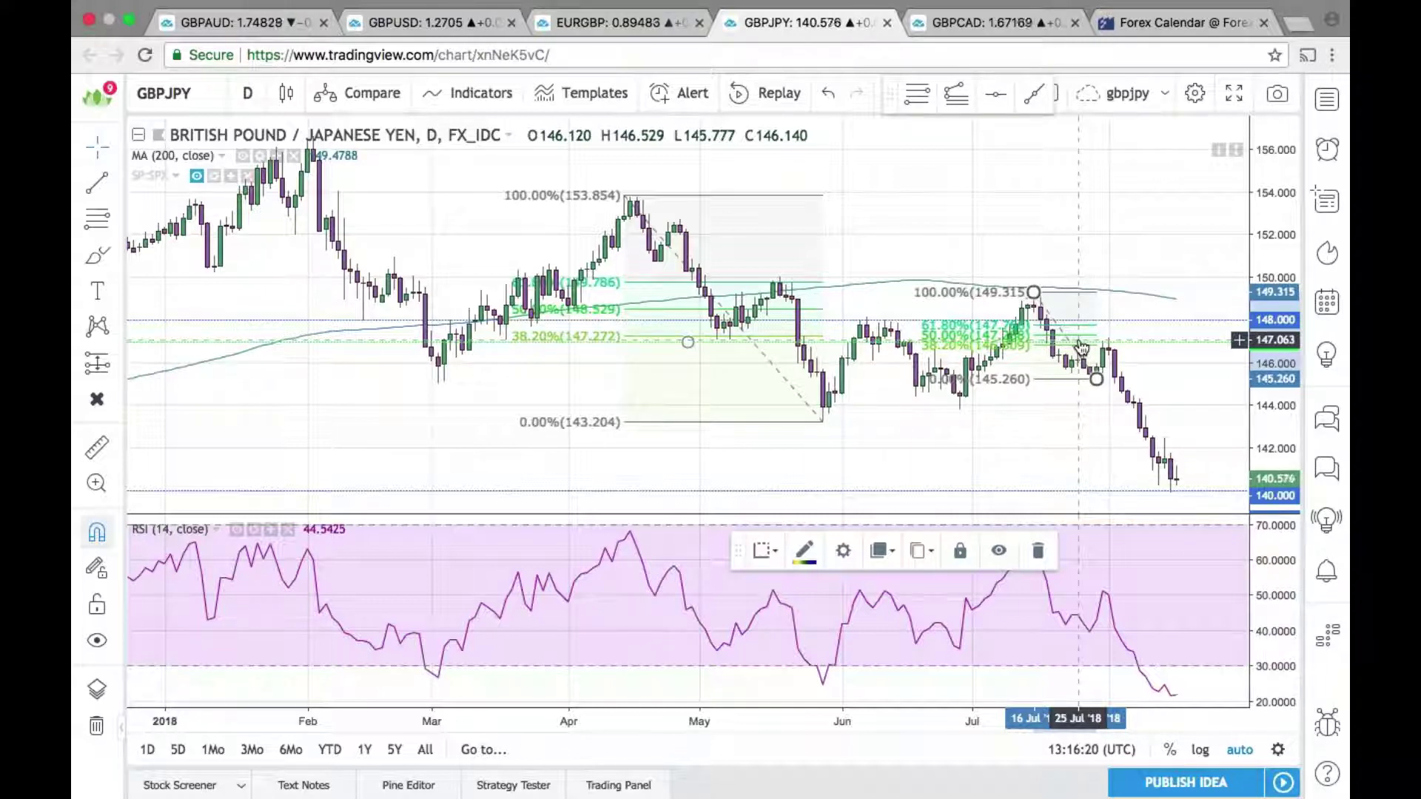
text(1W)
key(Return)
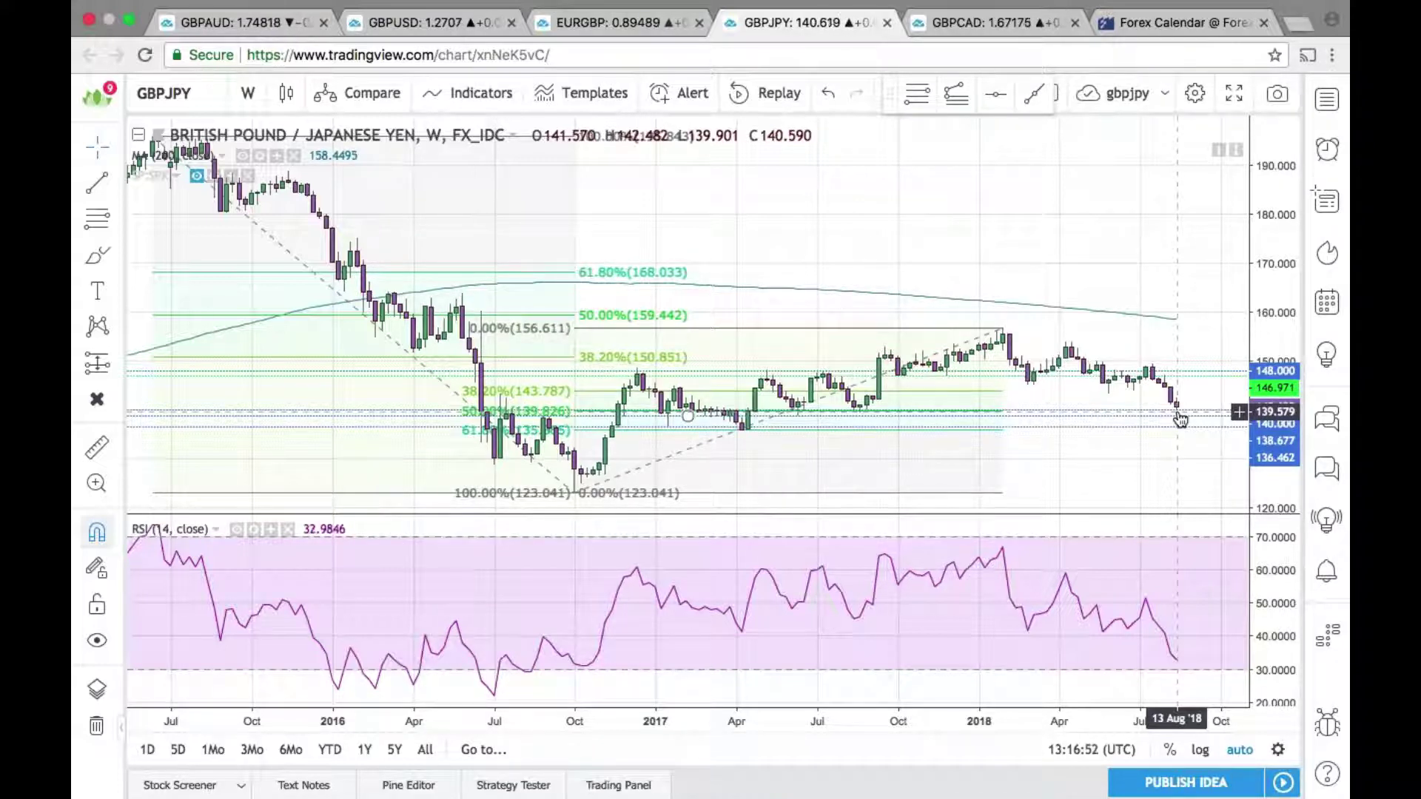
text(2)
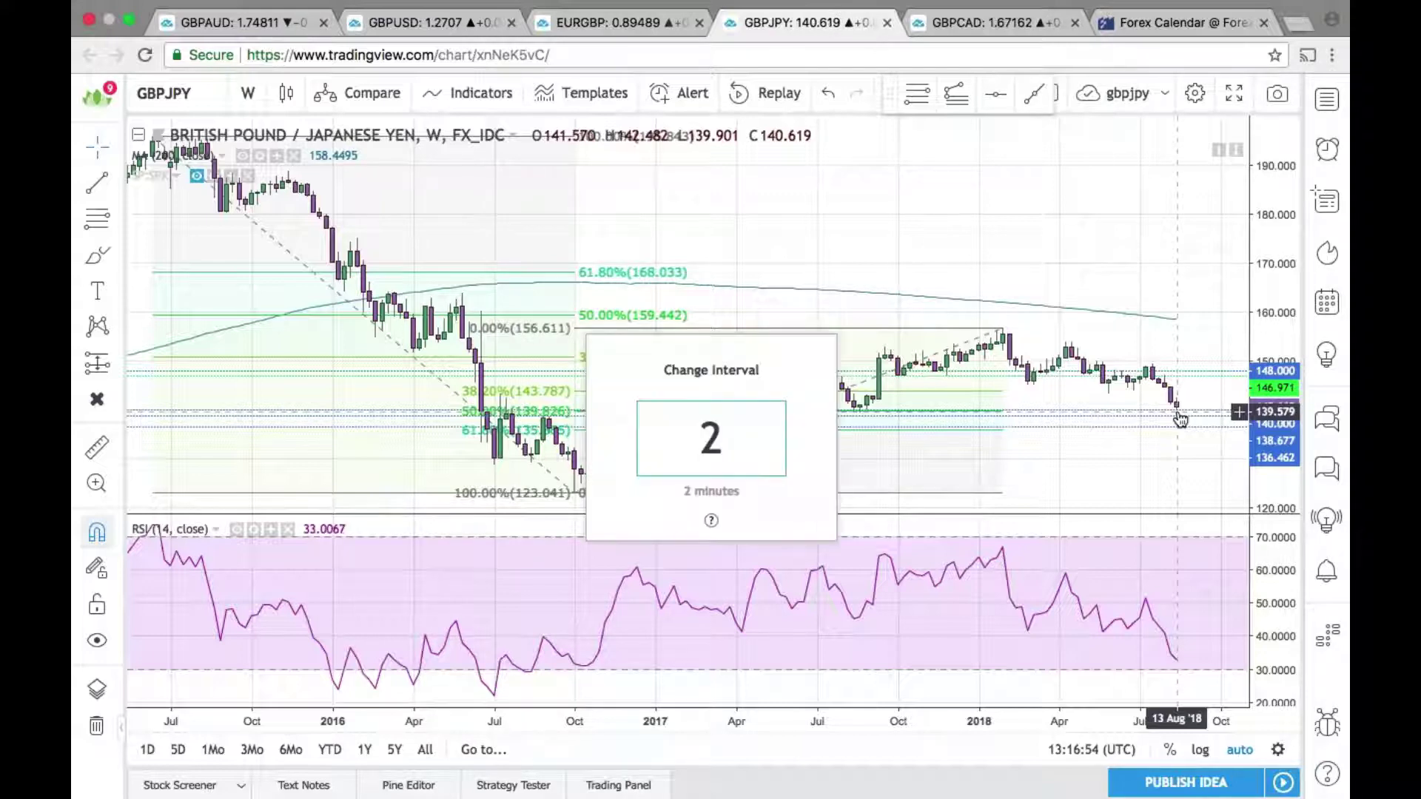
key(BackSpace)
text(1d)
key(Return)
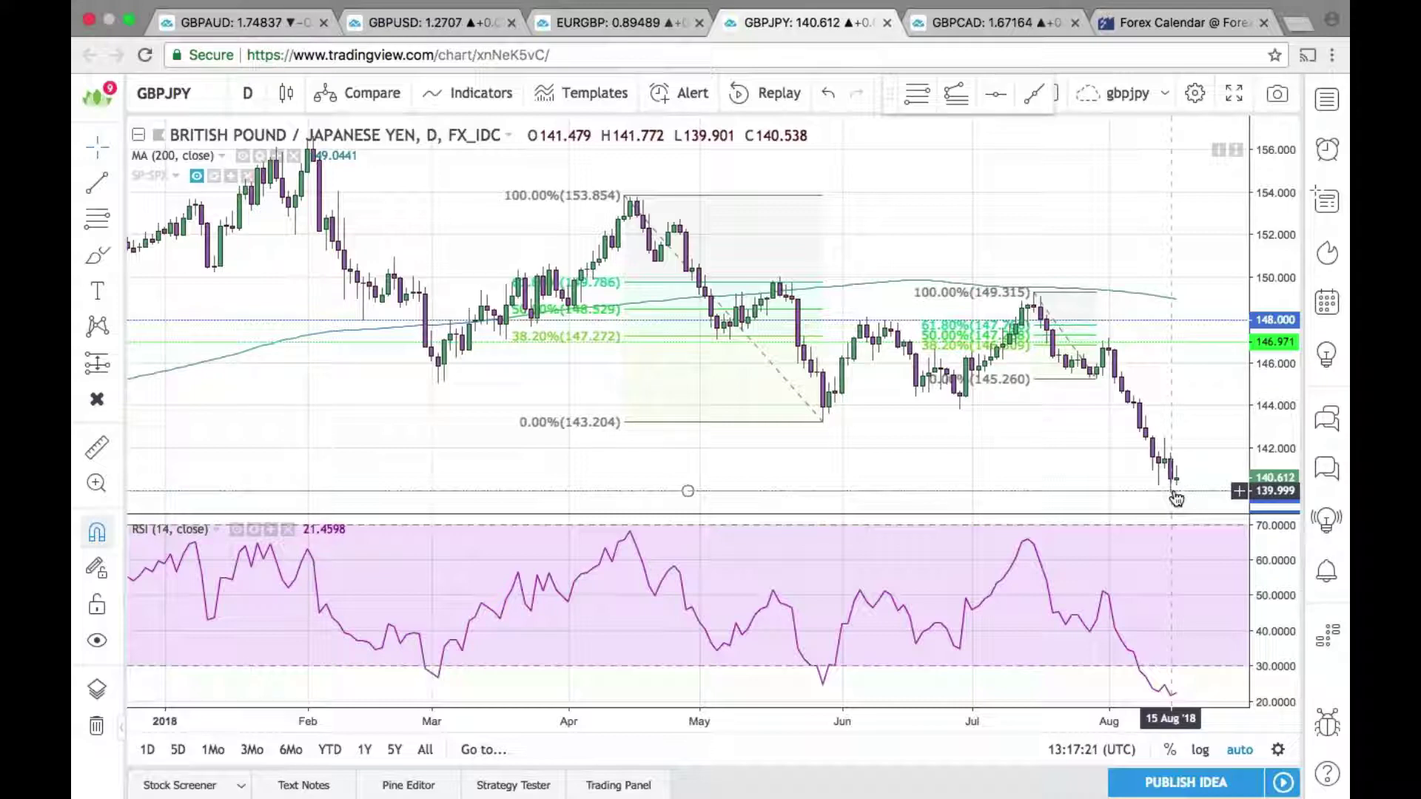
- Set the GBPJPY chart interval to 1W to view weekly candles
text(1)
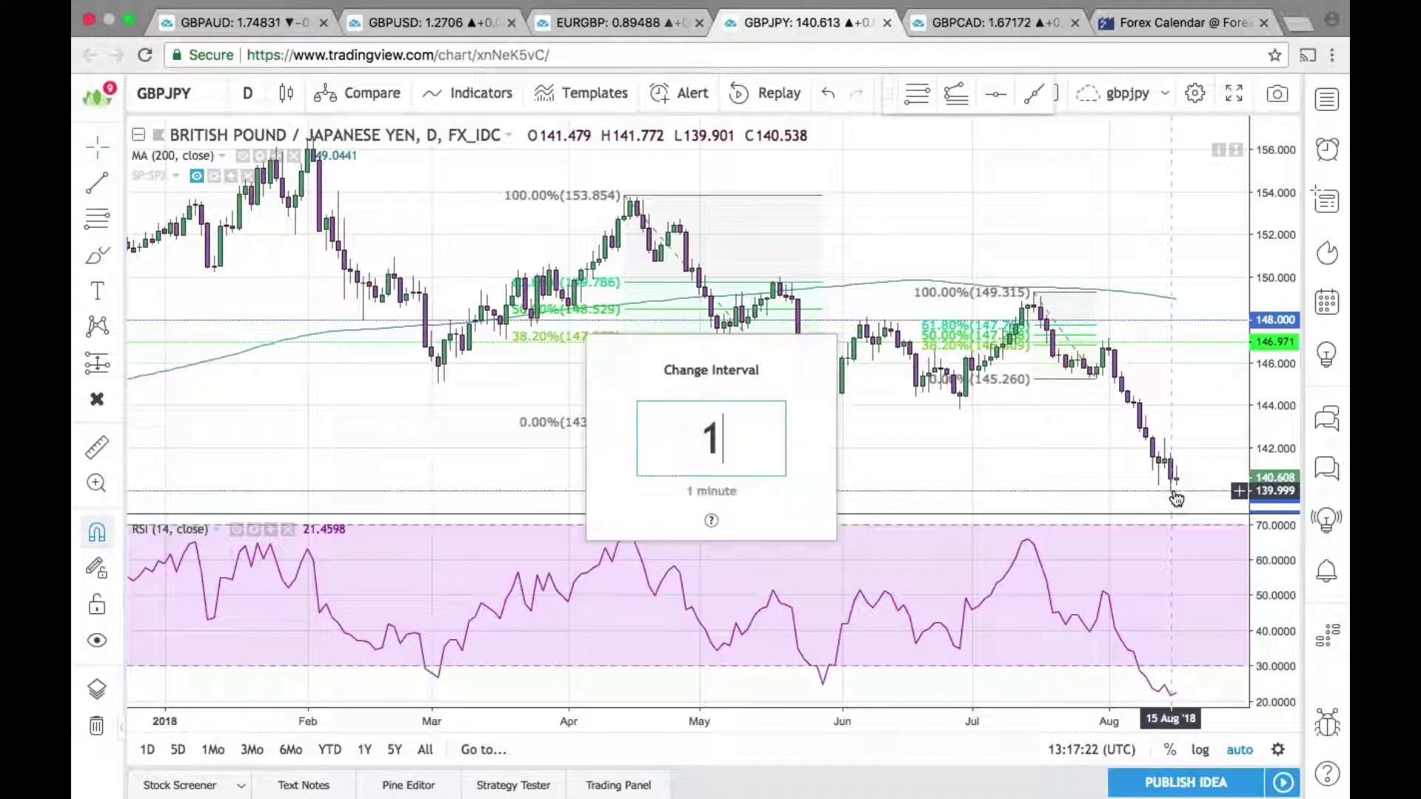
text(W)
key(Return)
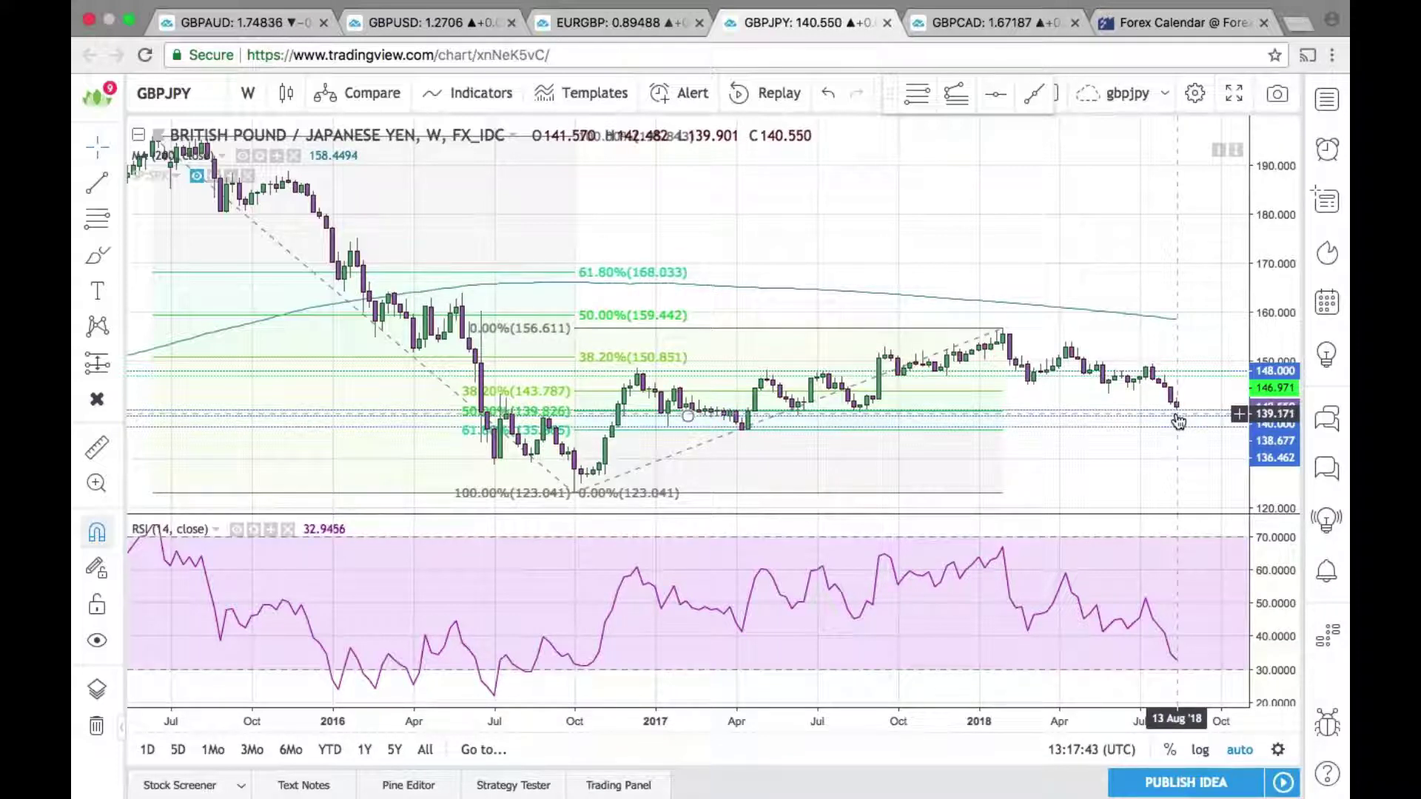
click(260, 25)
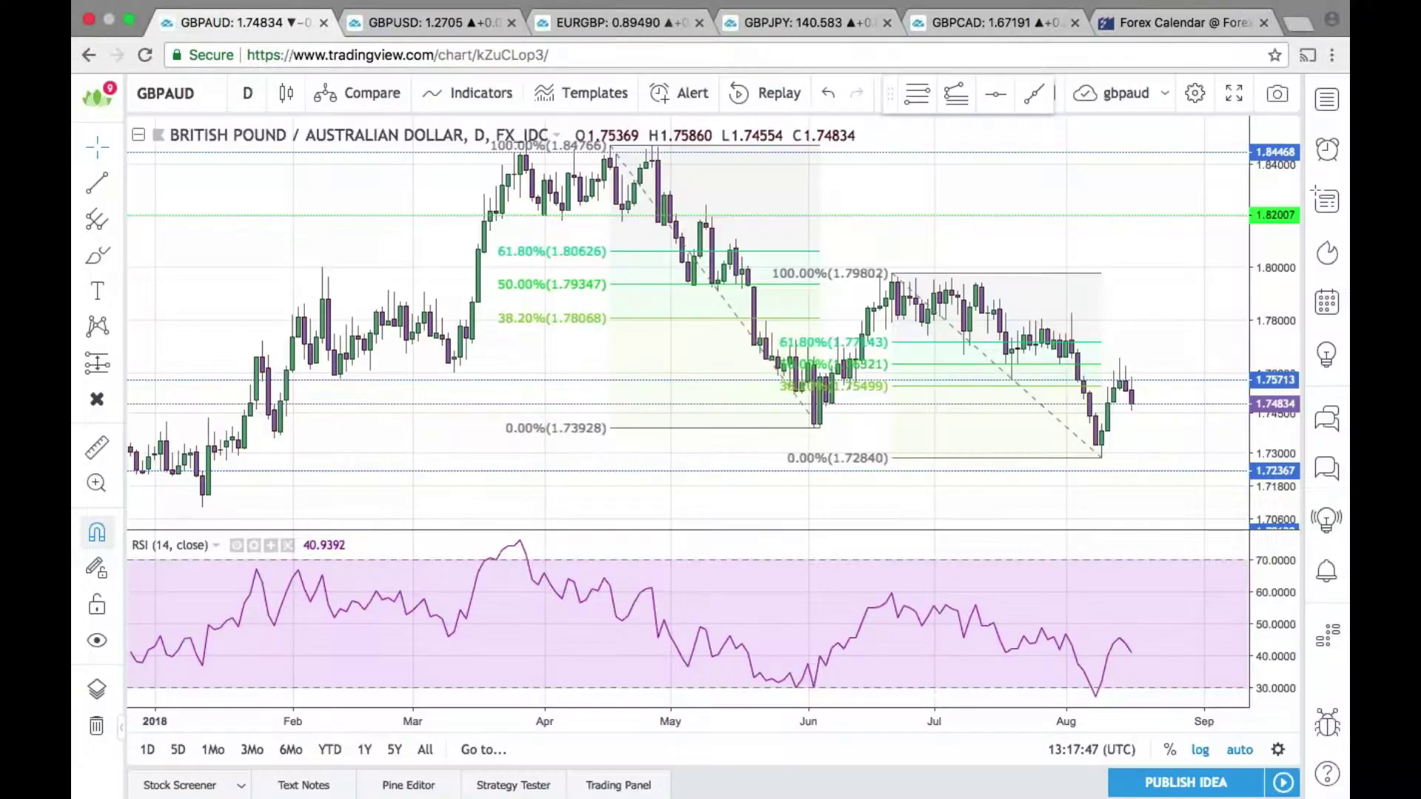
text(1w)
key(Return)
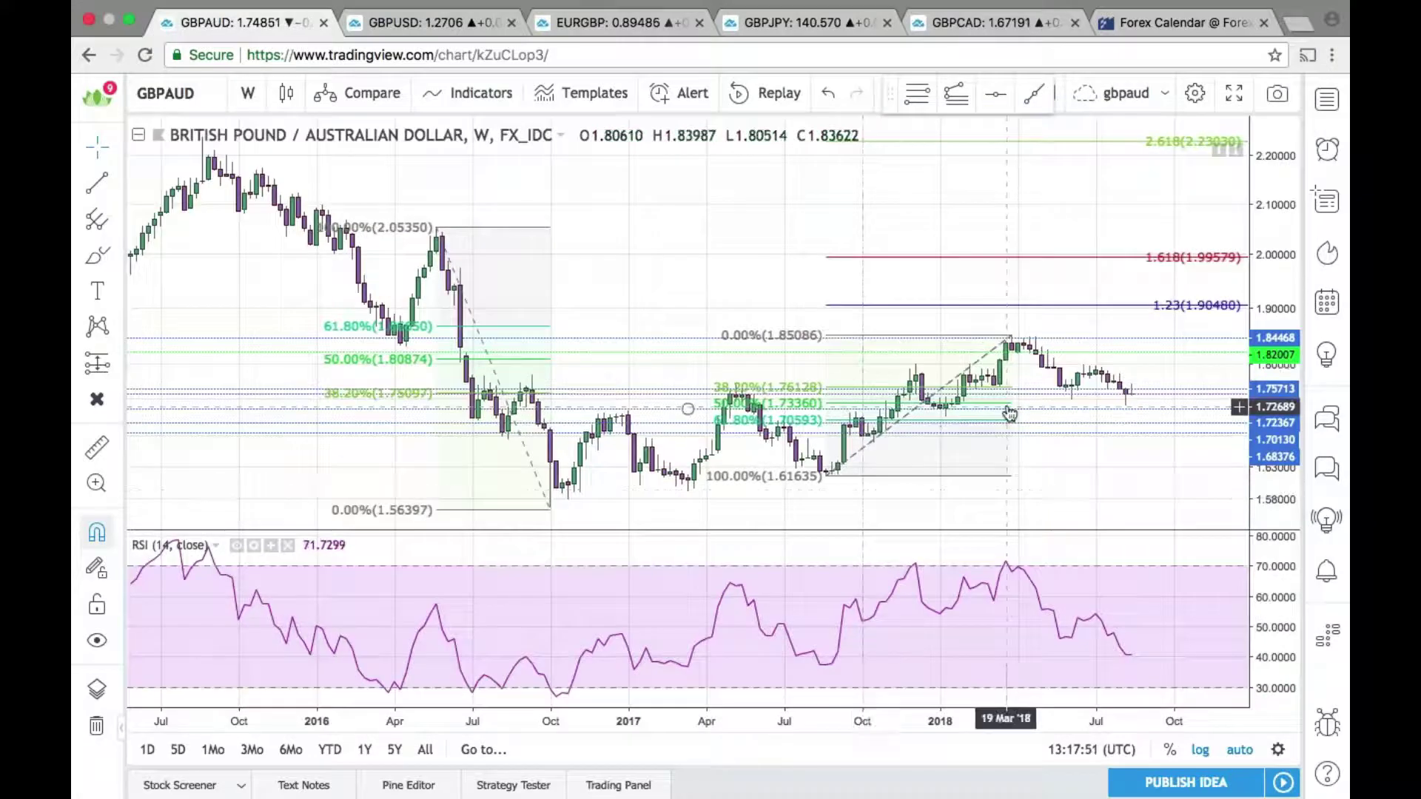
click(1012, 413)
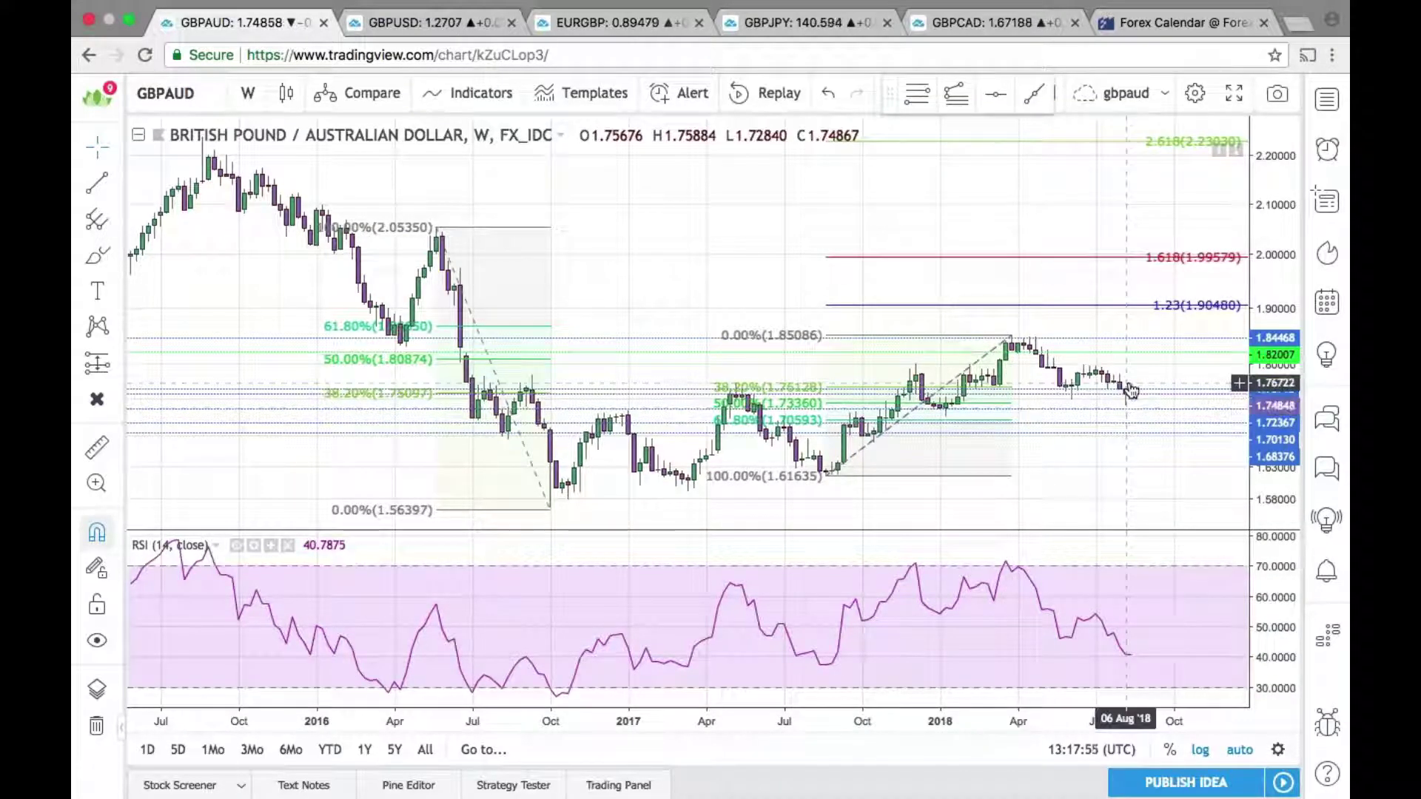
text(1D)
key(Return)
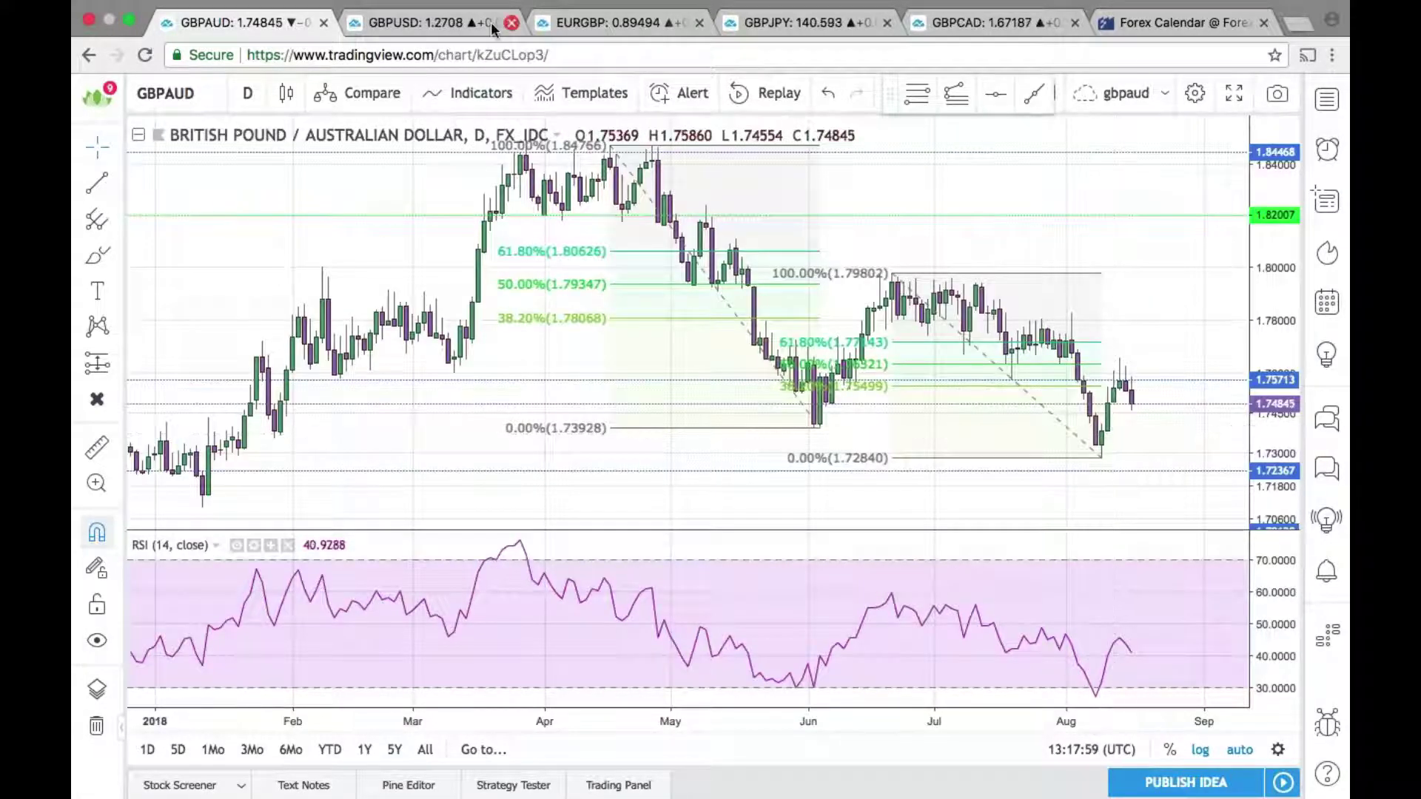
click(786, 28)
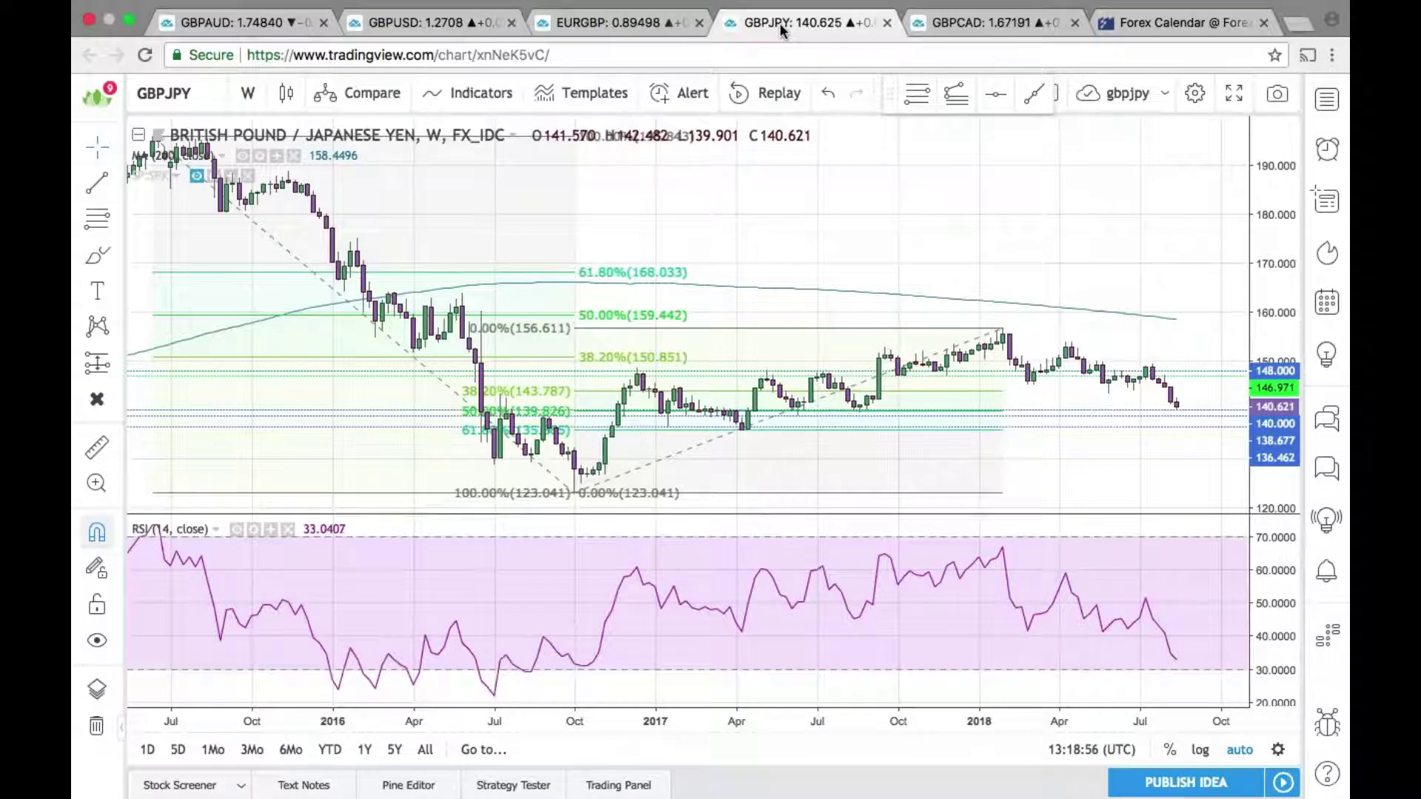
- Return GBPJPY to the 1D interval and draw a Fibonacci retracement from 147.148 down to 139.901
text(1)
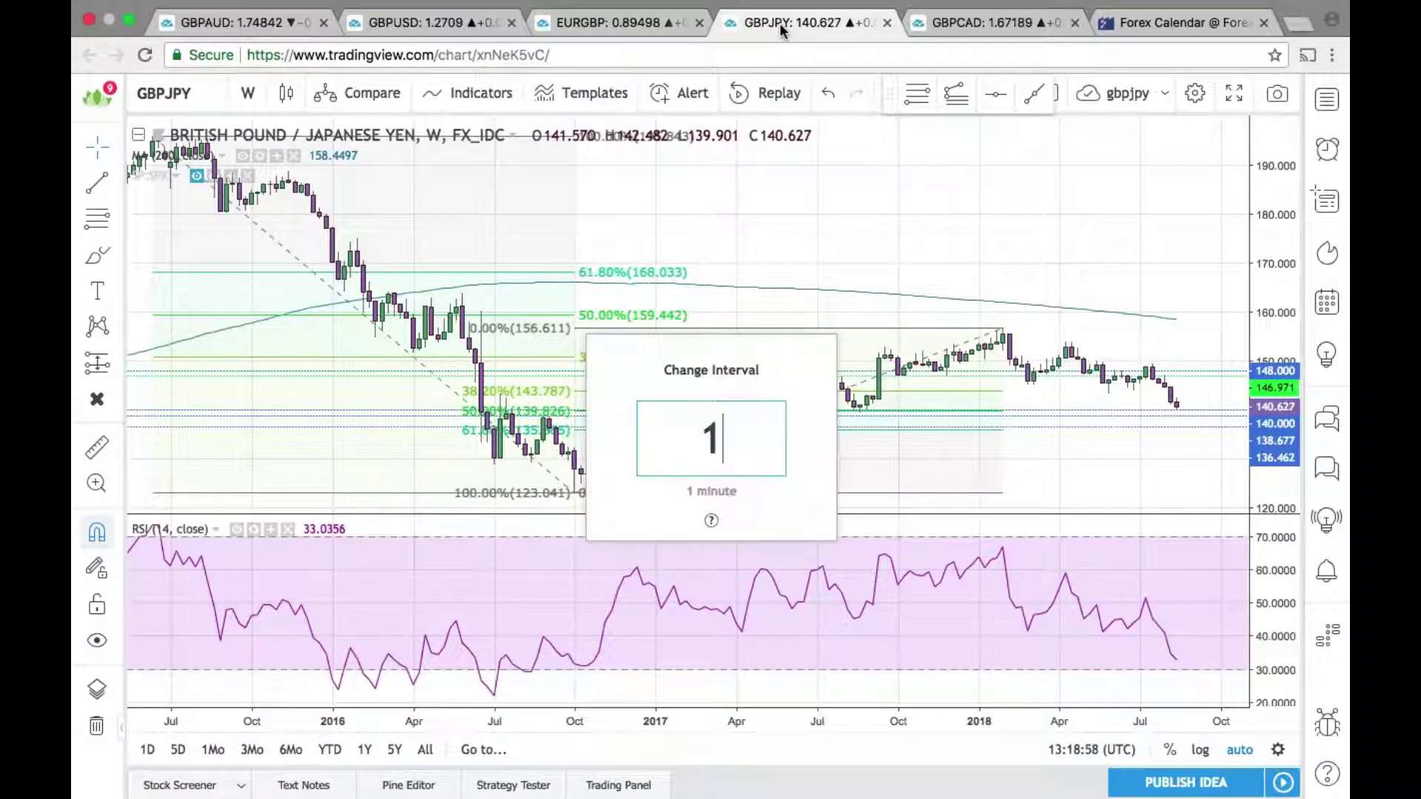
text(D)
key(Return)
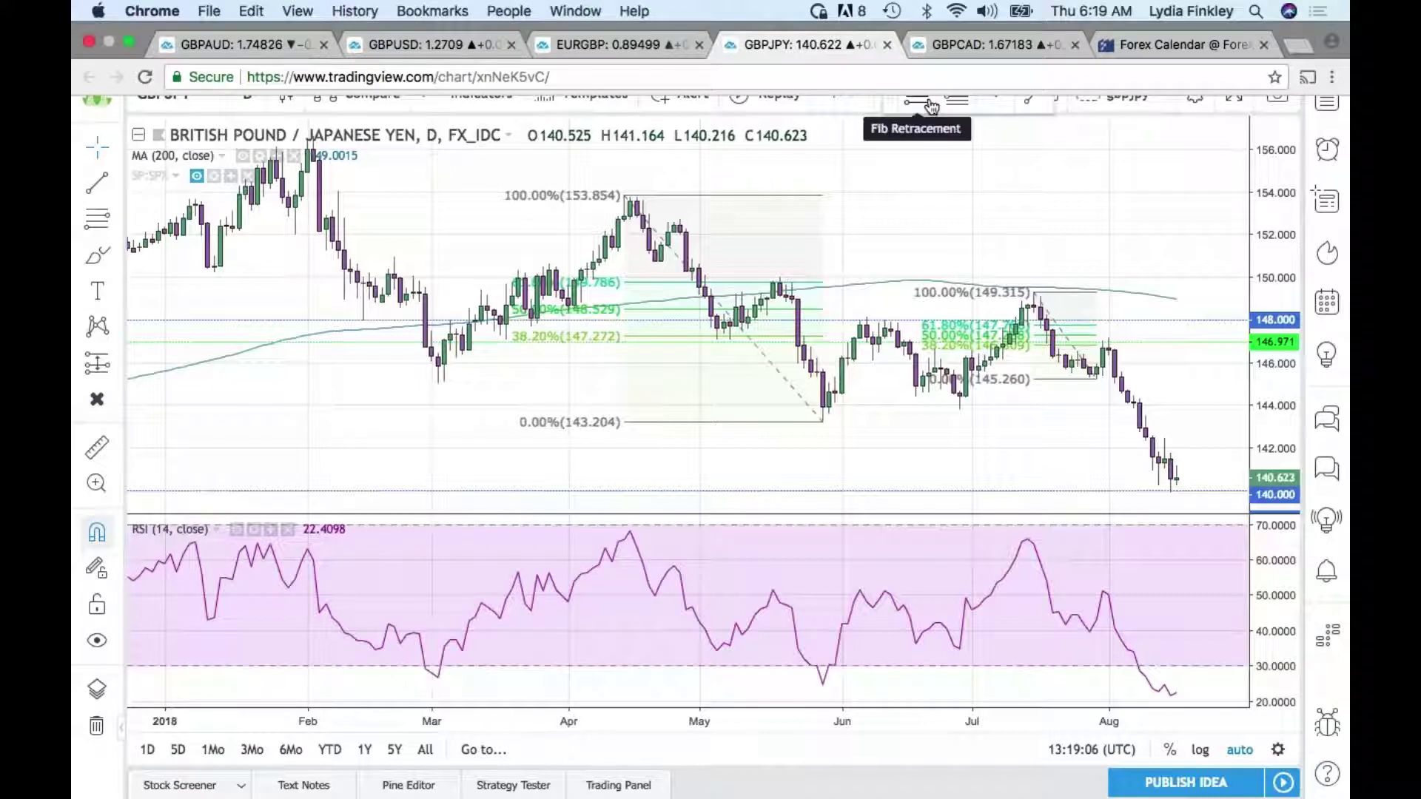
click(931, 108)
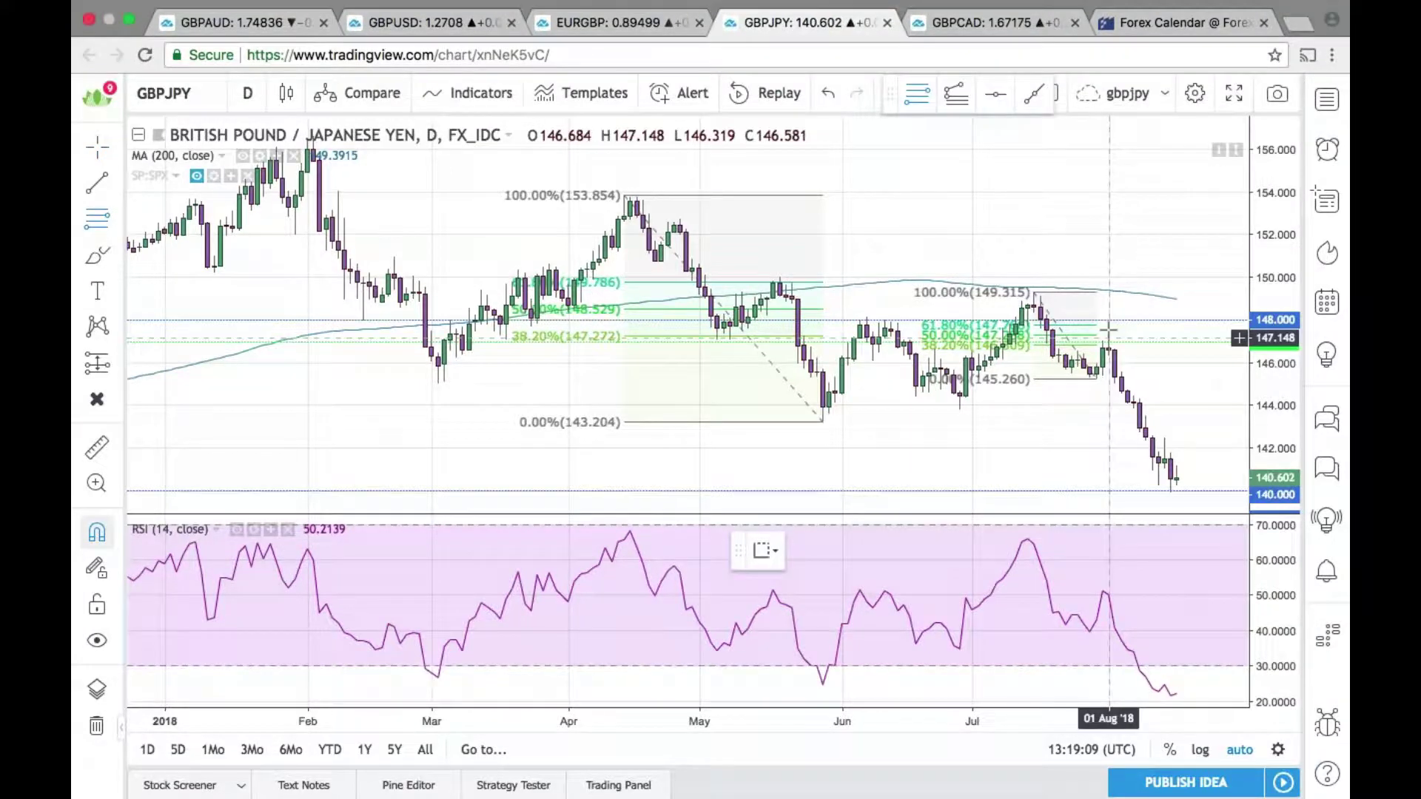
click(1108, 329)
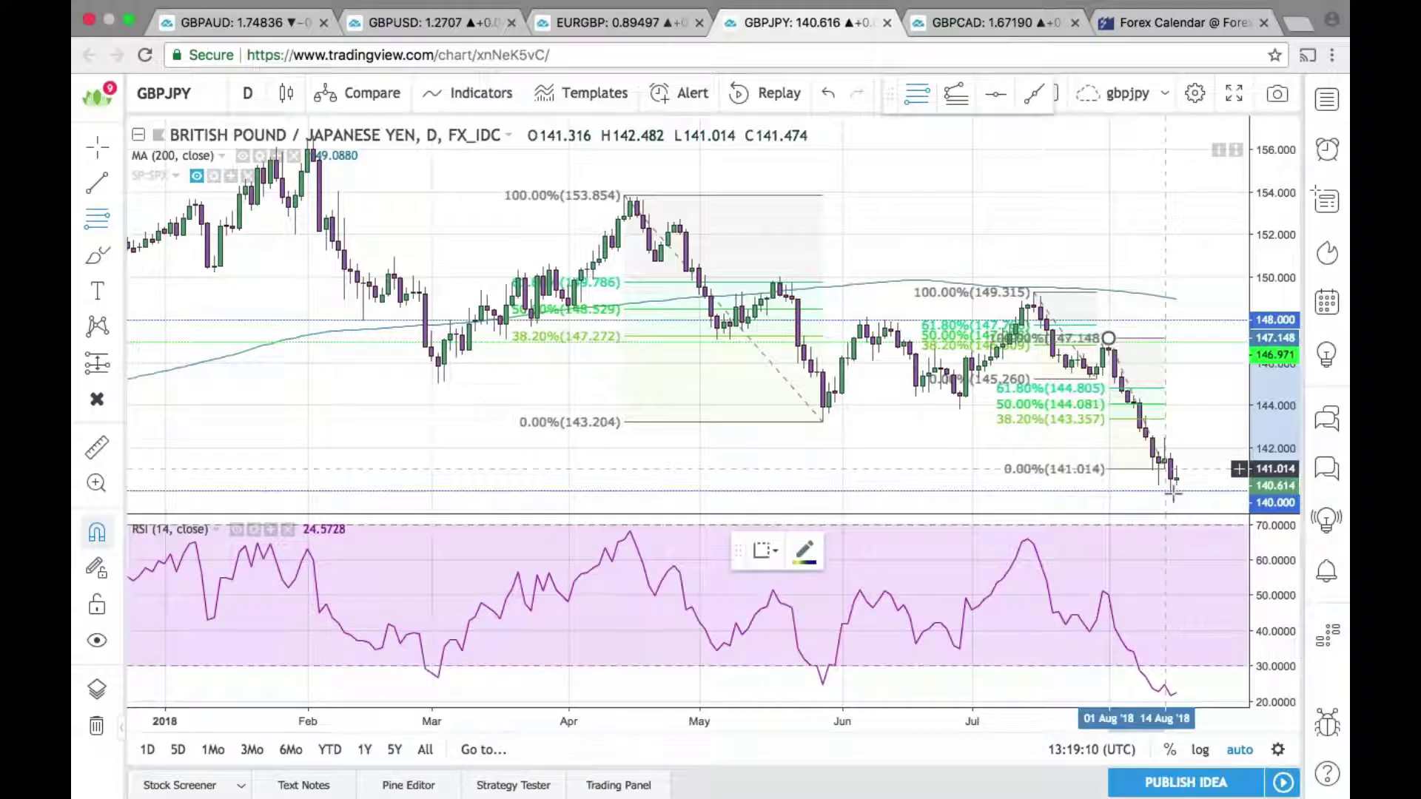
click(1171, 493)
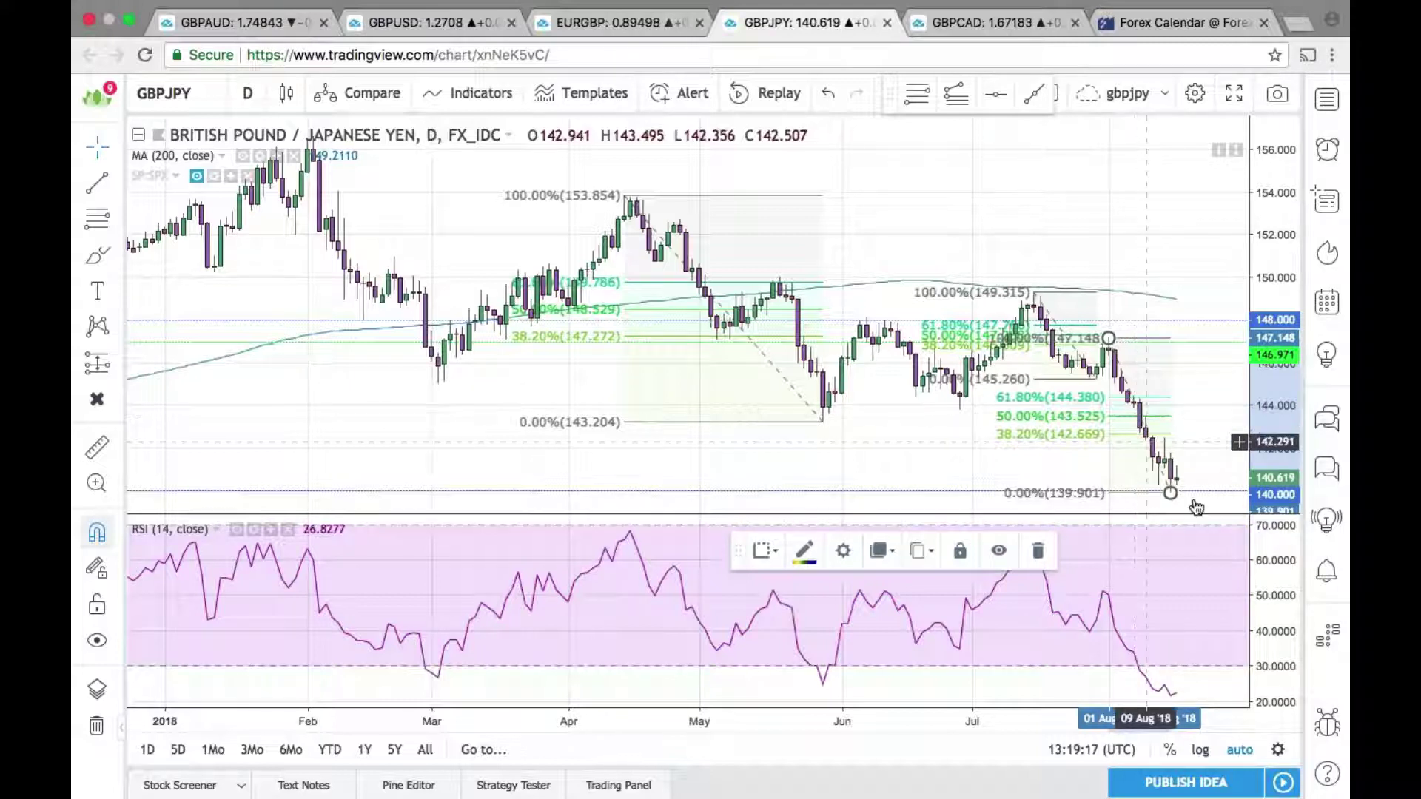
click(1227, 467)
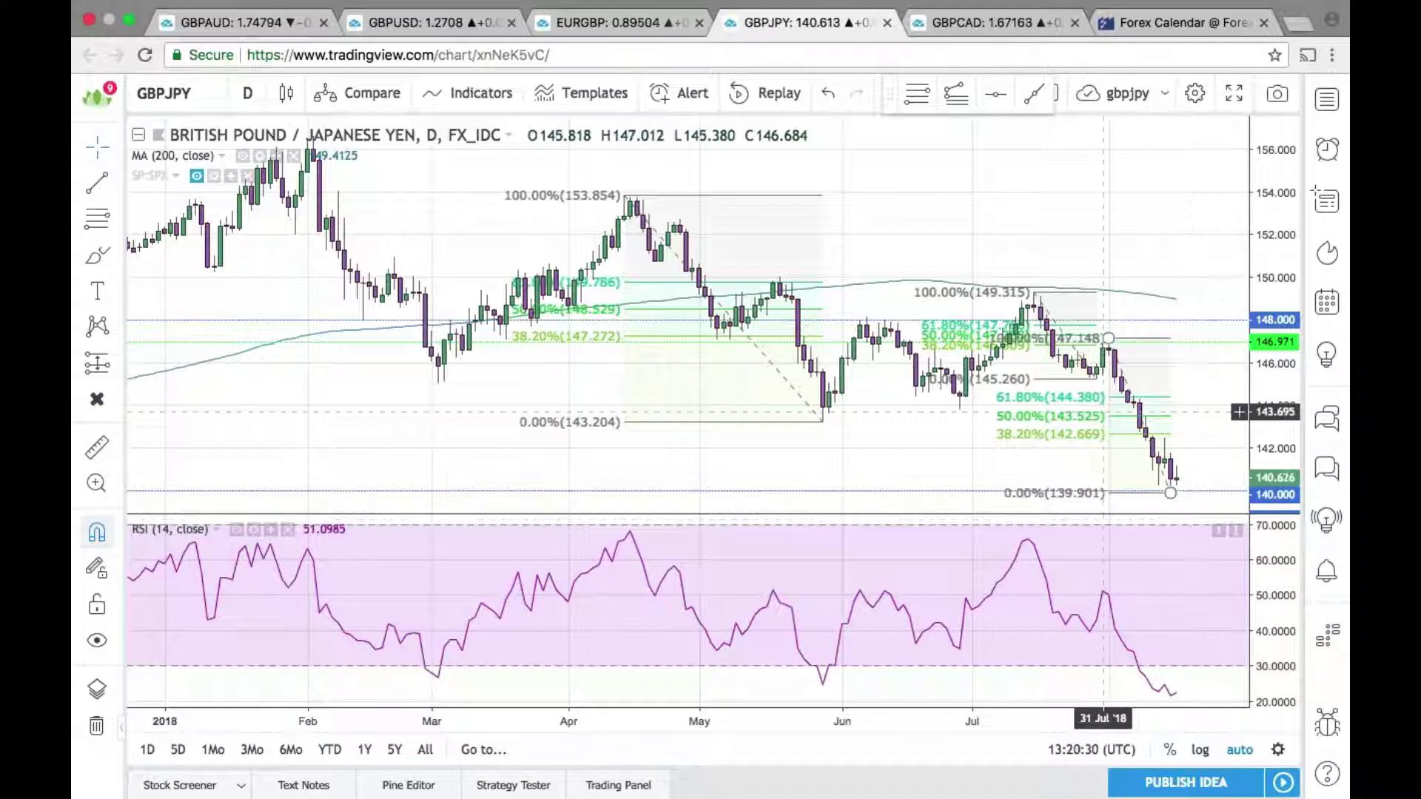
- Switch to the EURGBP tab and set its chart interval to 240 (4-hour)
click(593, 43)
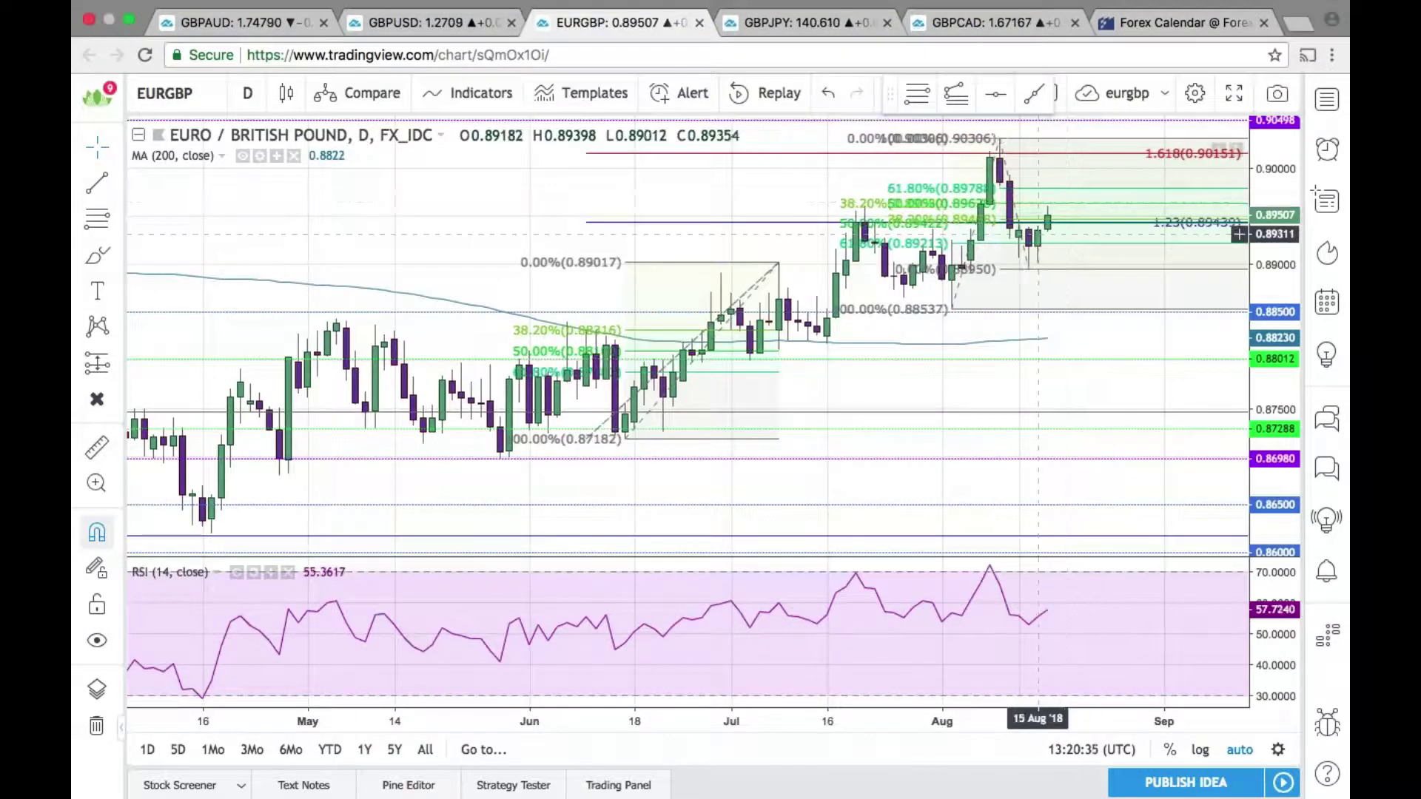
text(240)
key(Return)
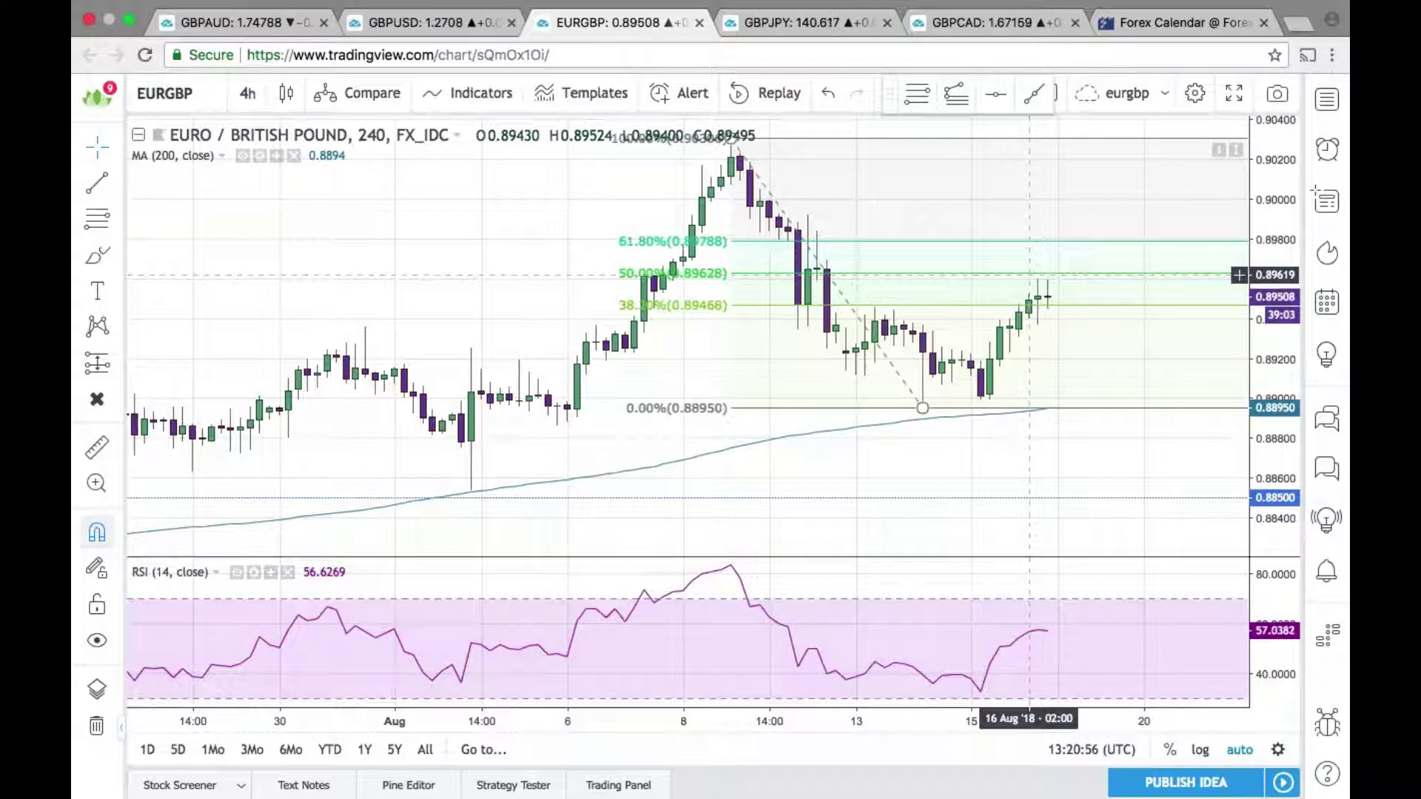
- Enter faithmightfx.com in the EURGBP tab's address bar to replace the chart page
click(896, 48)
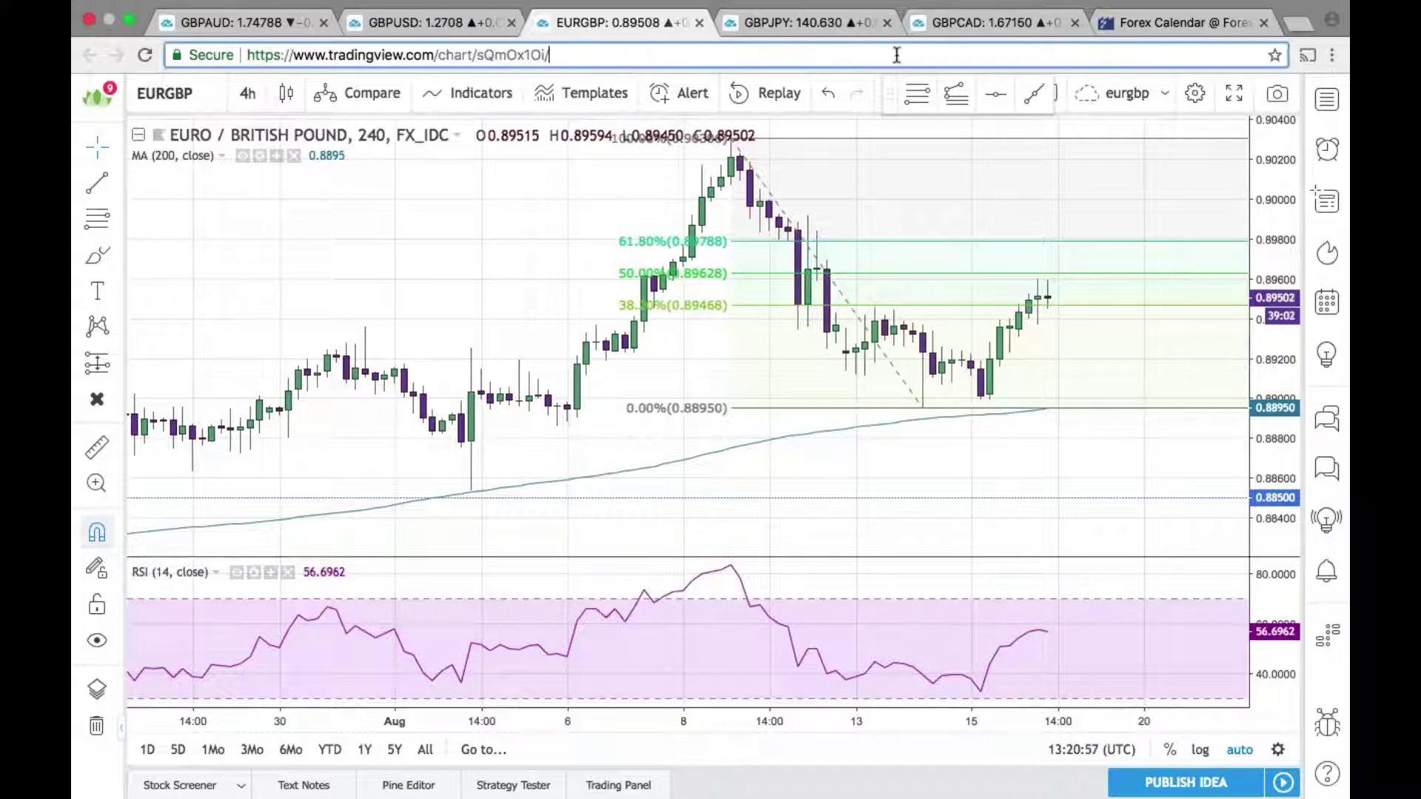
text(faithmightfx.co)
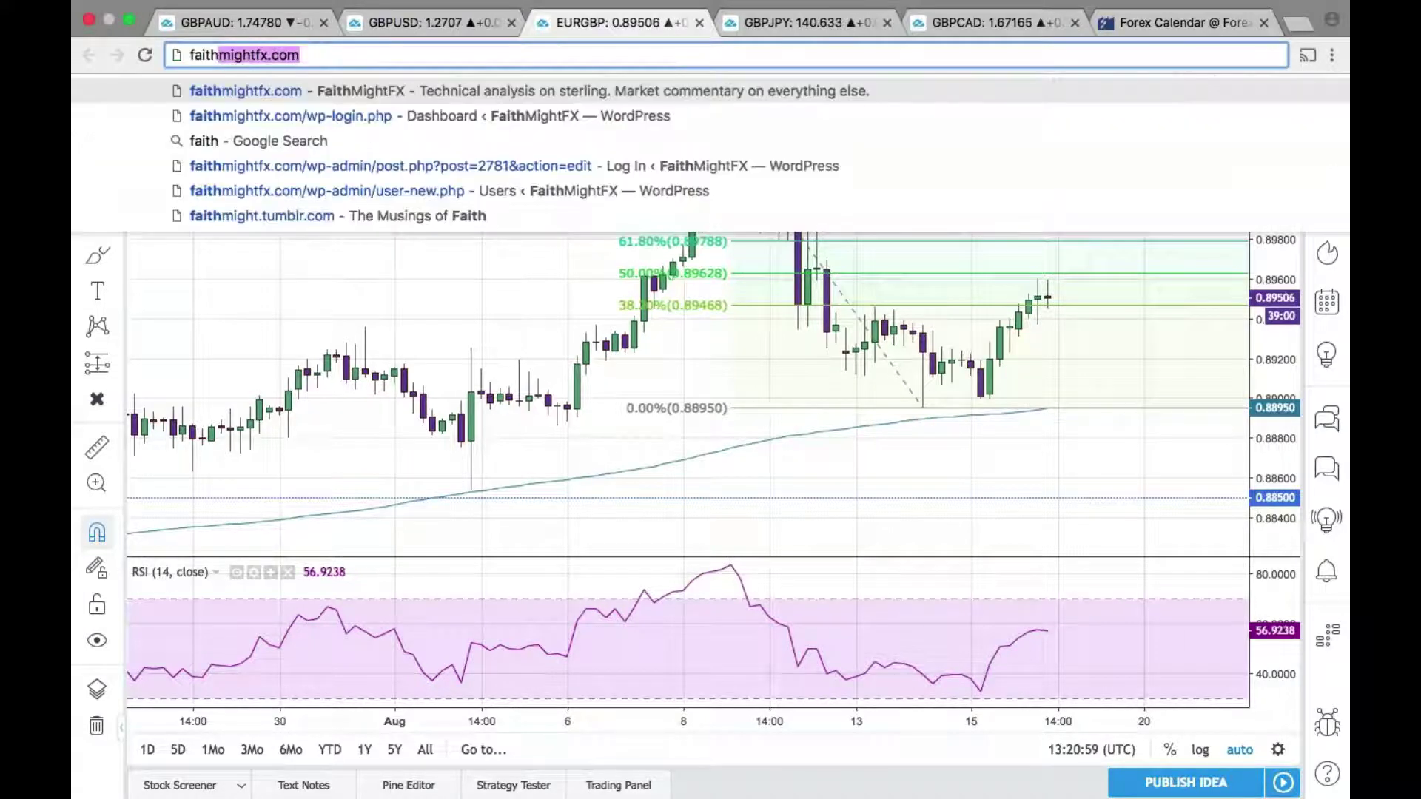
text(m)
key(Return)
key(Return)
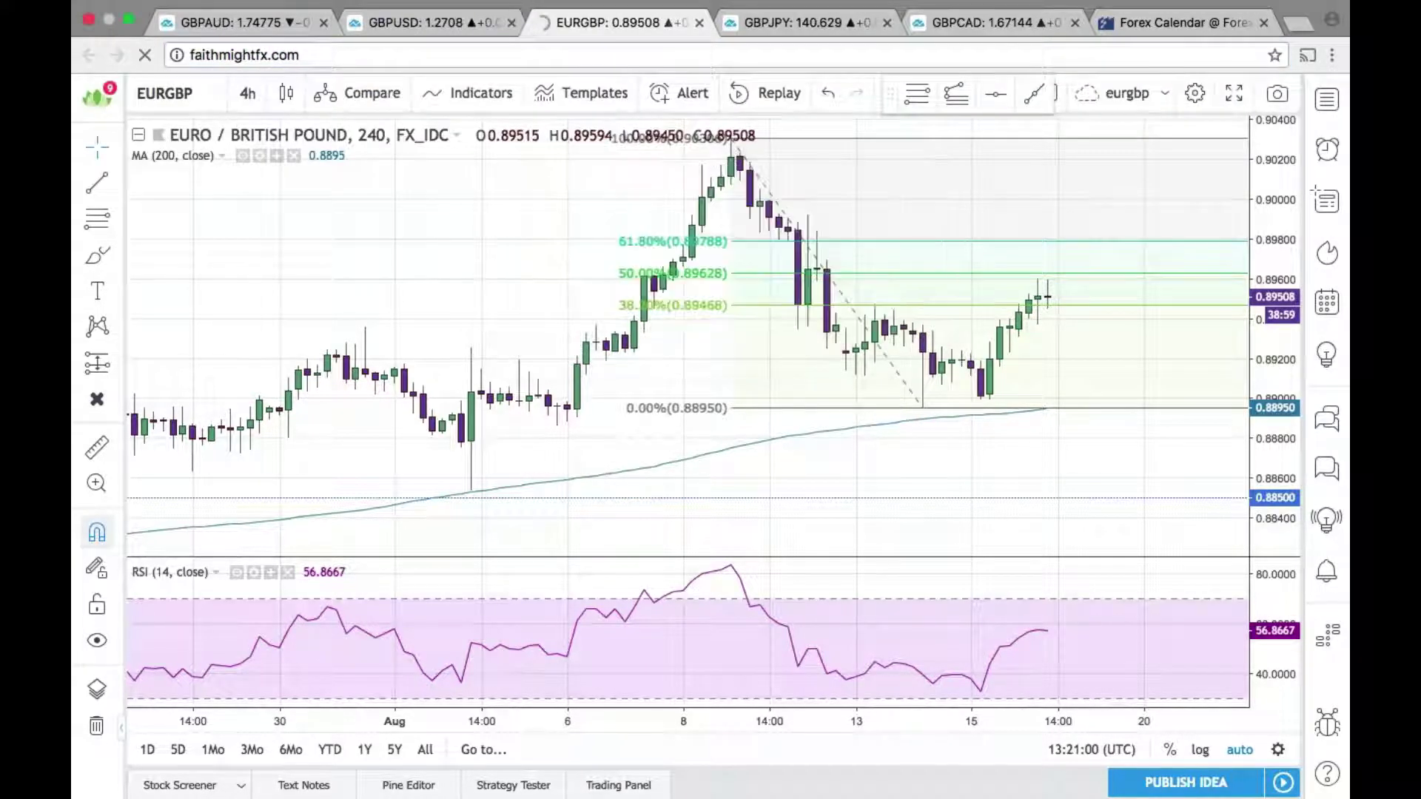